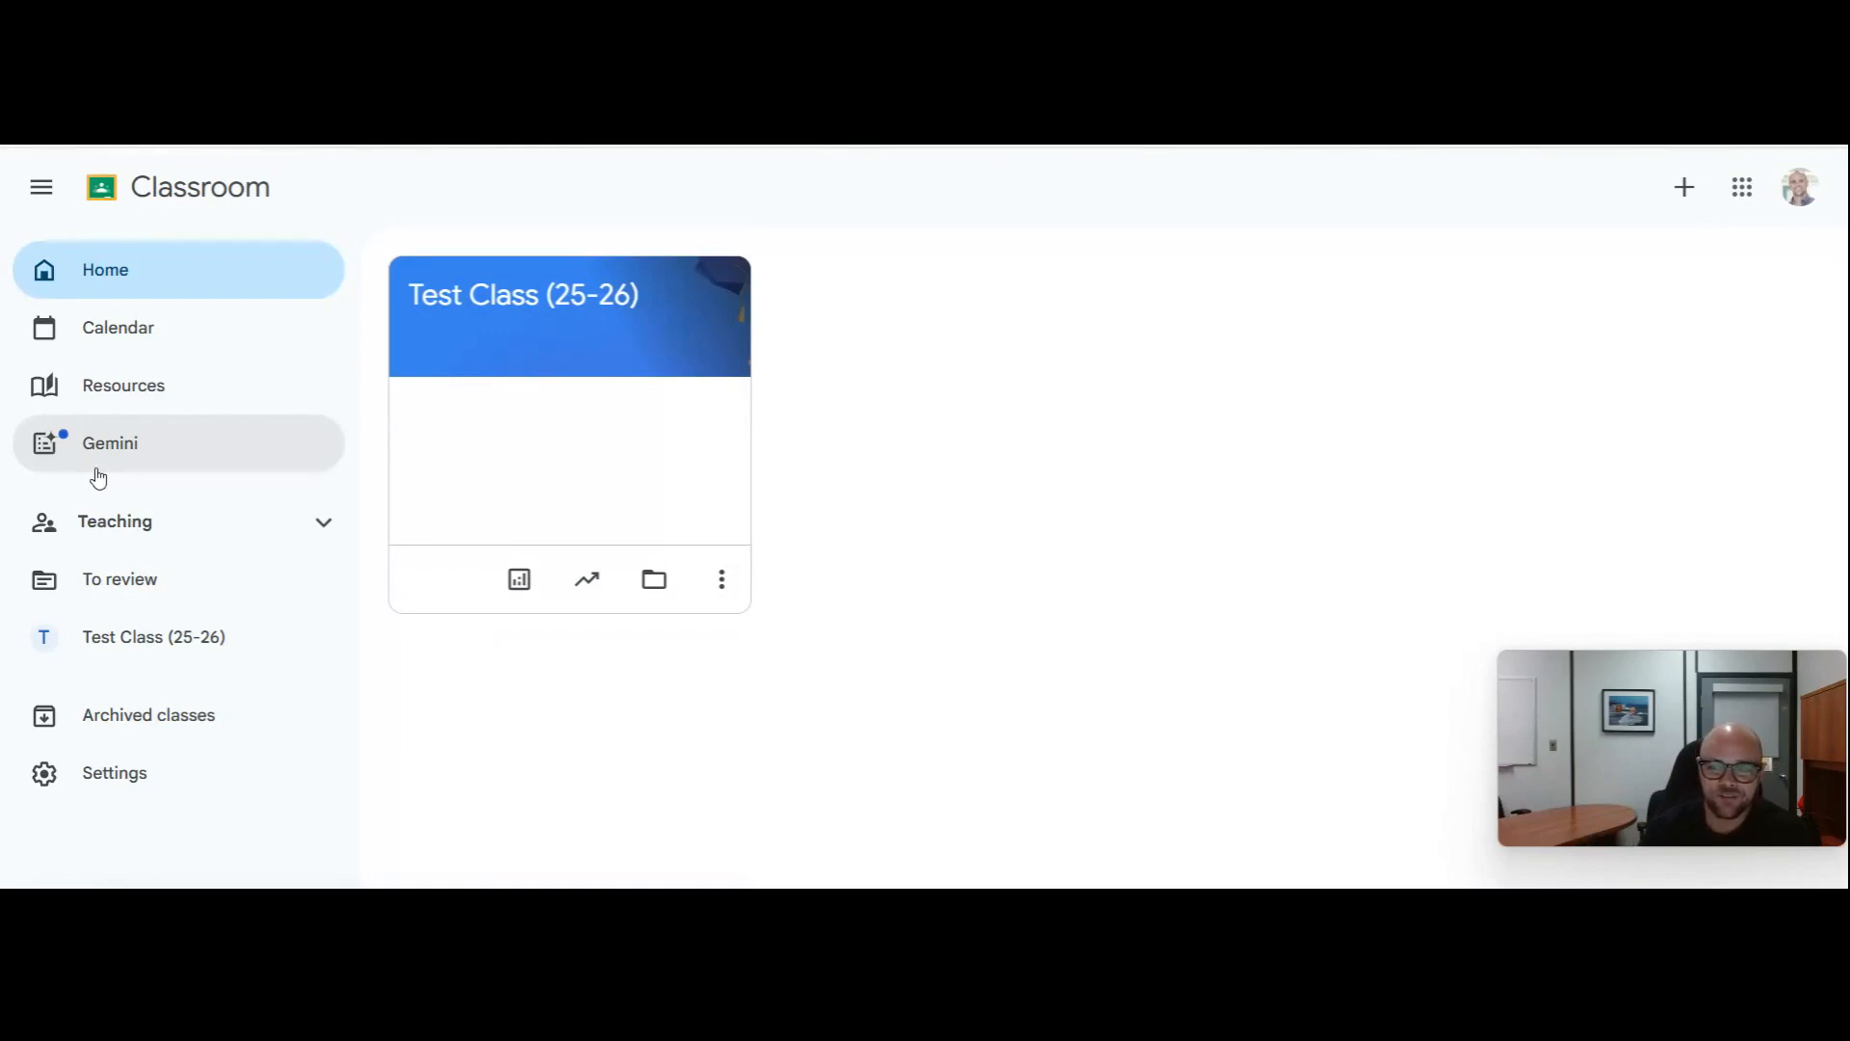
# Open the Gemini page in Classroom and look through the available AI tools for educators.
pyautogui.doubleClick(92, 472)
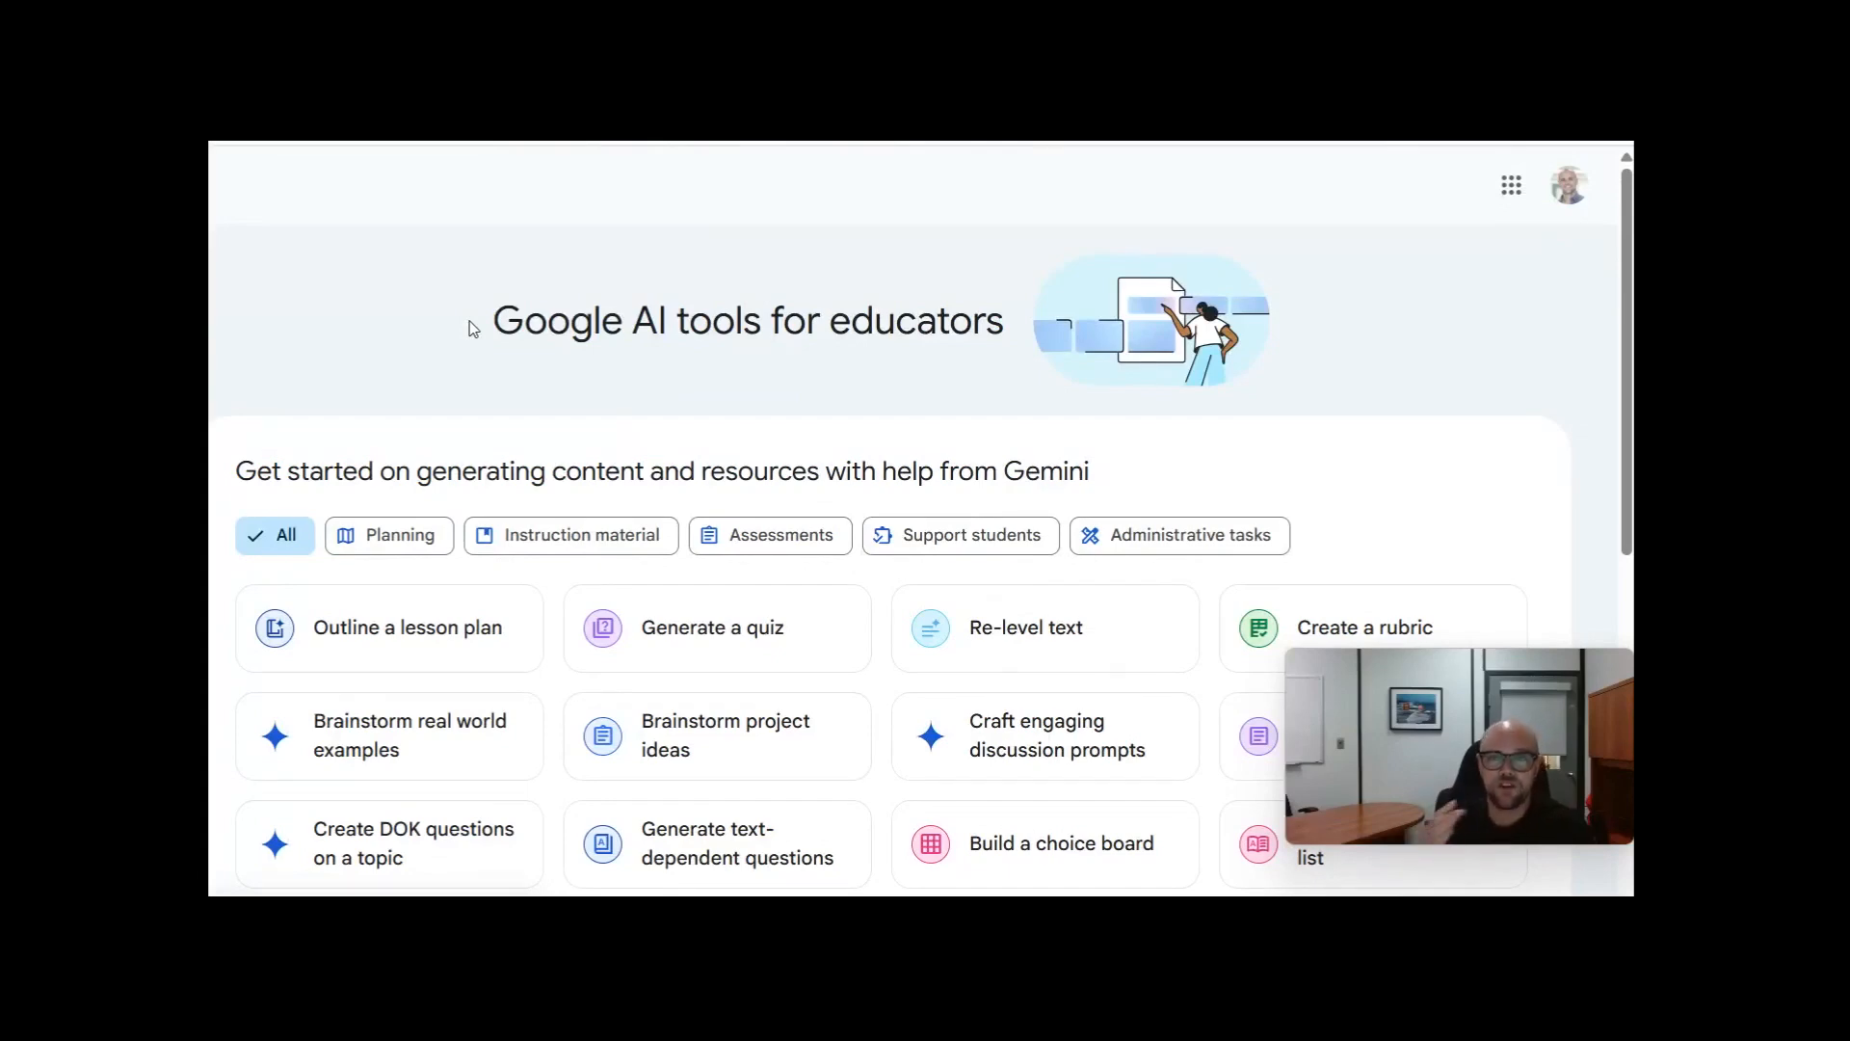
pyautogui.scroll(-4, 739, 383)
pyautogui.scroll(3, 421, 371)
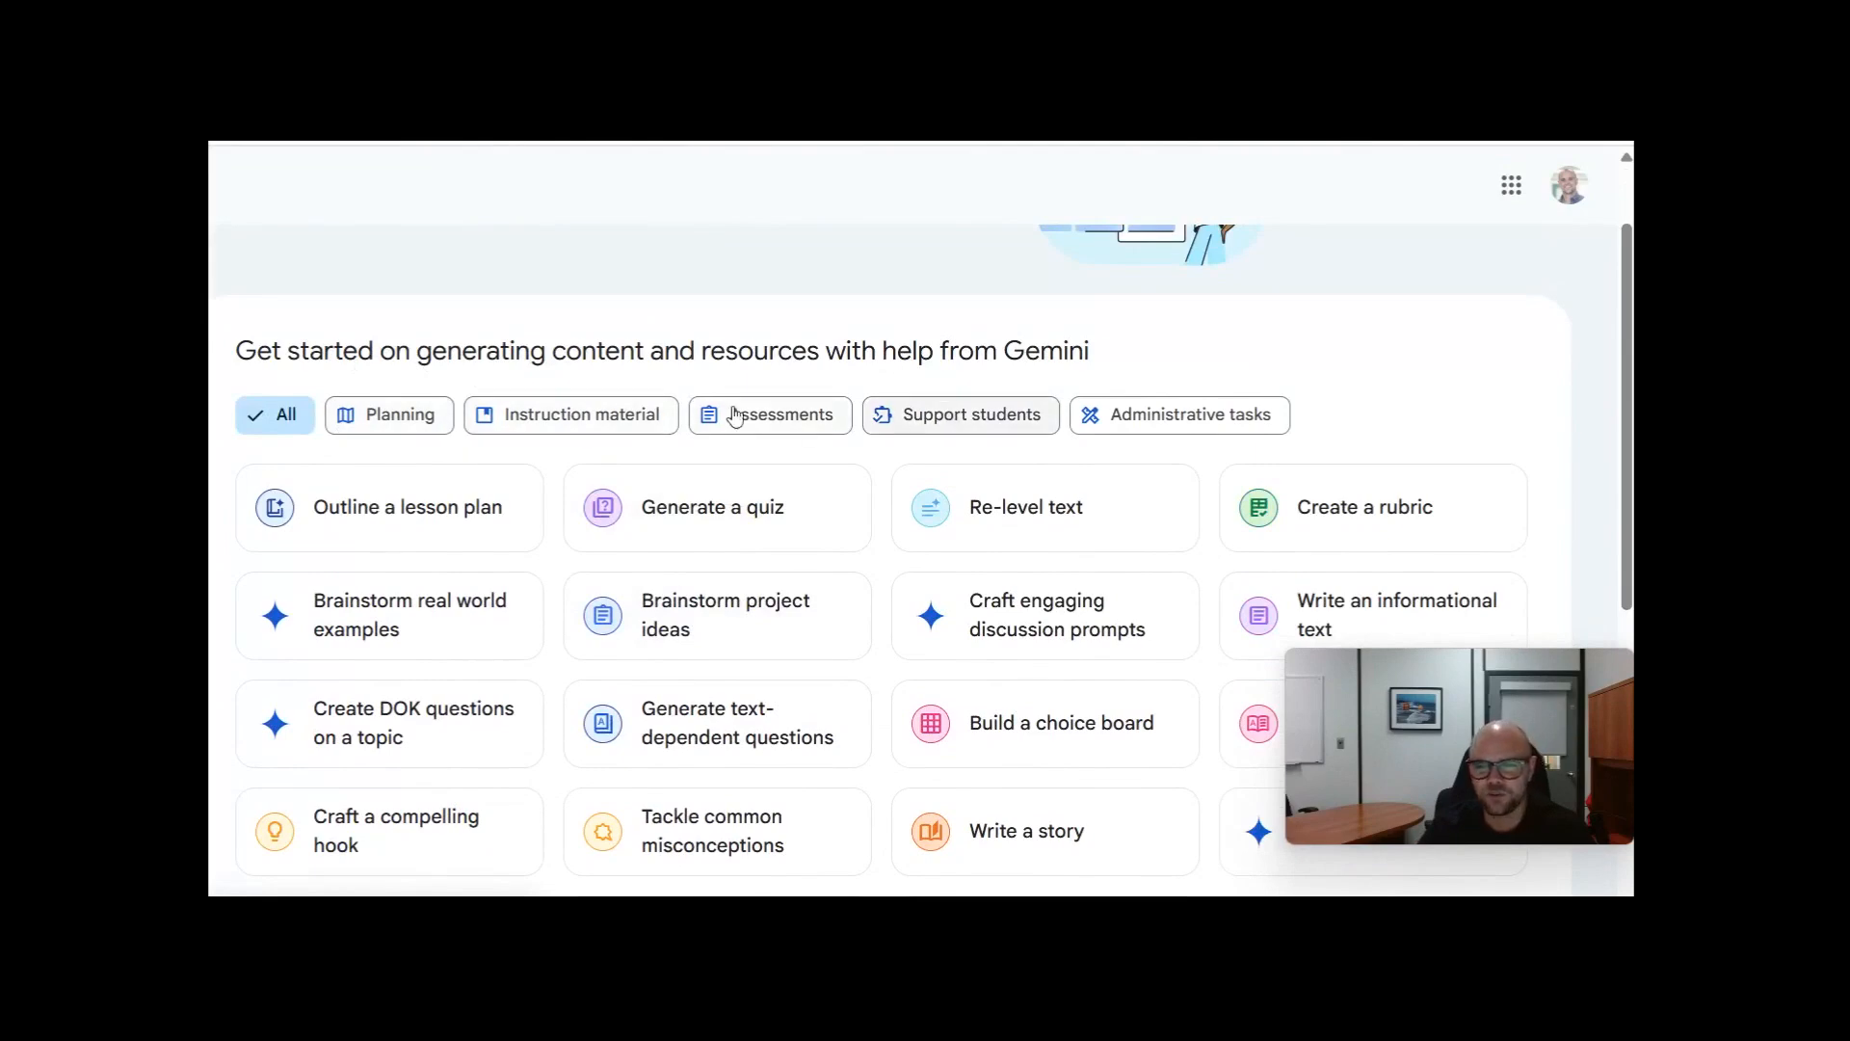
pyautogui.scroll(-5, 1445, 541)
pyautogui.click(1349, 472)
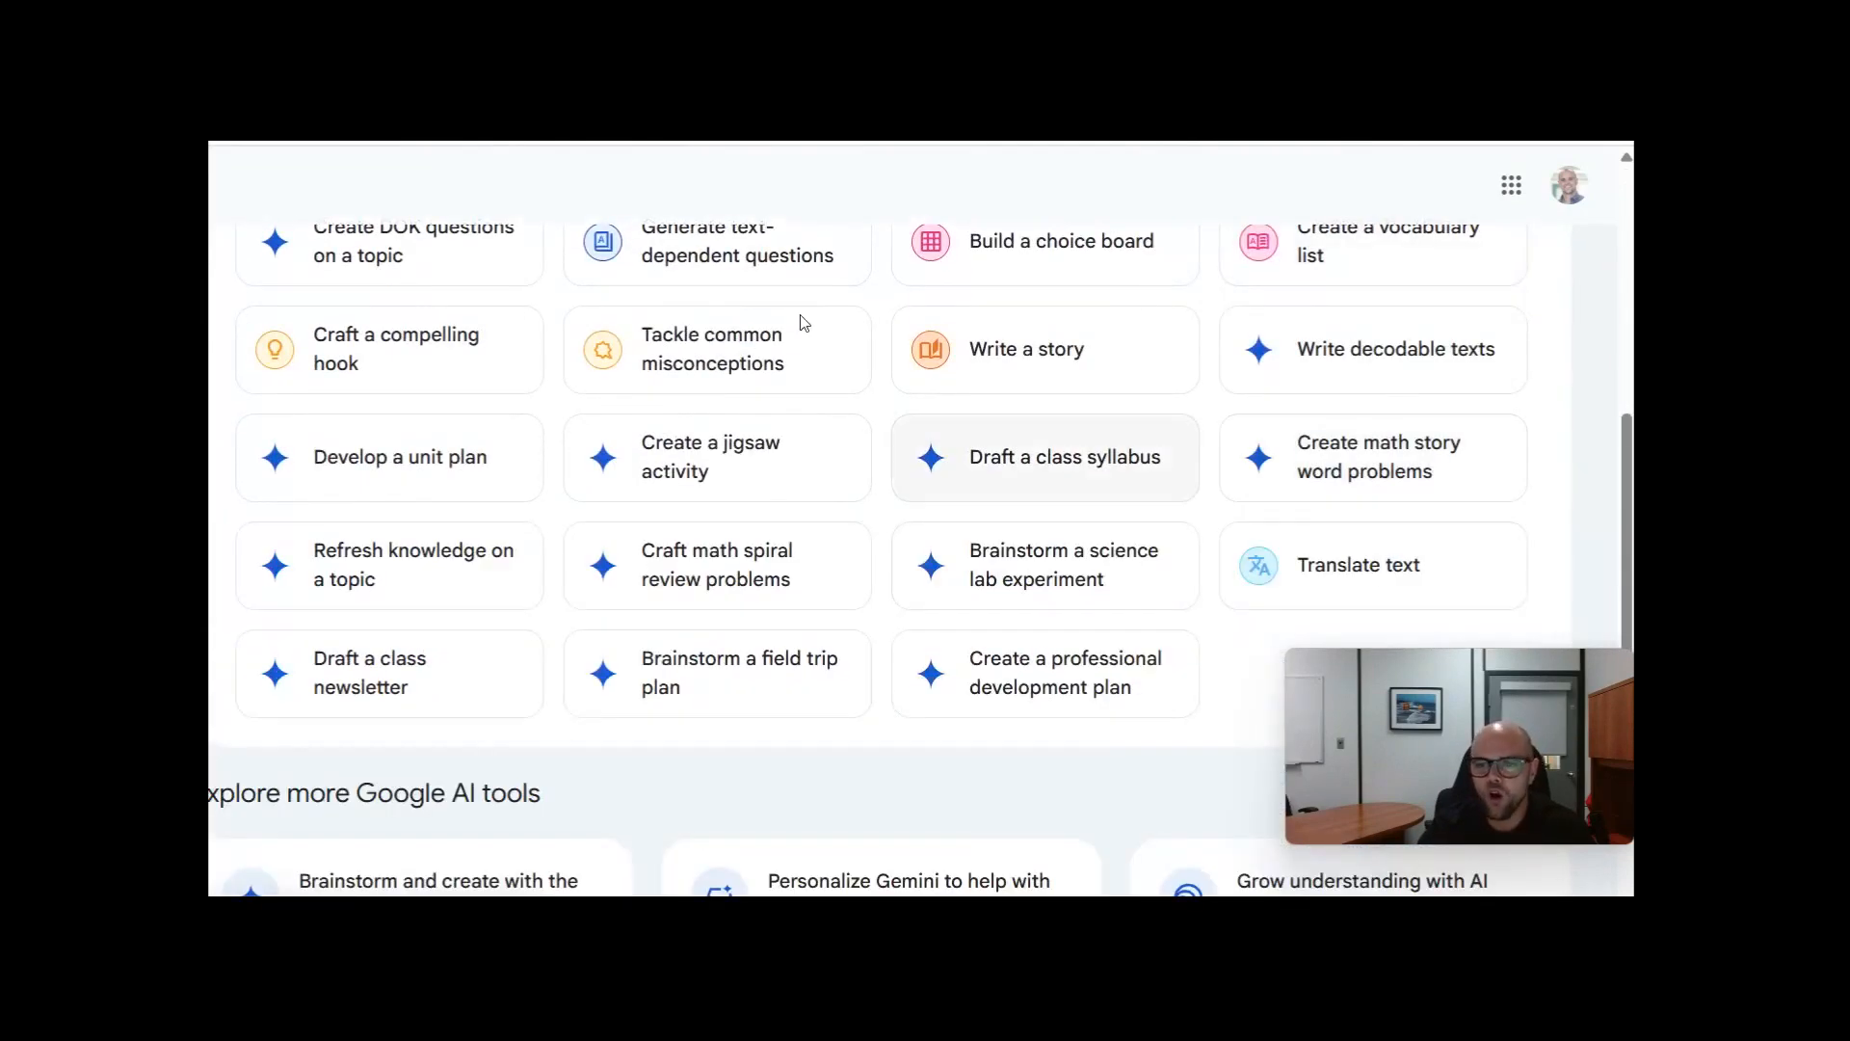
pyautogui.scroll(3, 811, 674)
pyautogui.scroll(1, 812, 675)
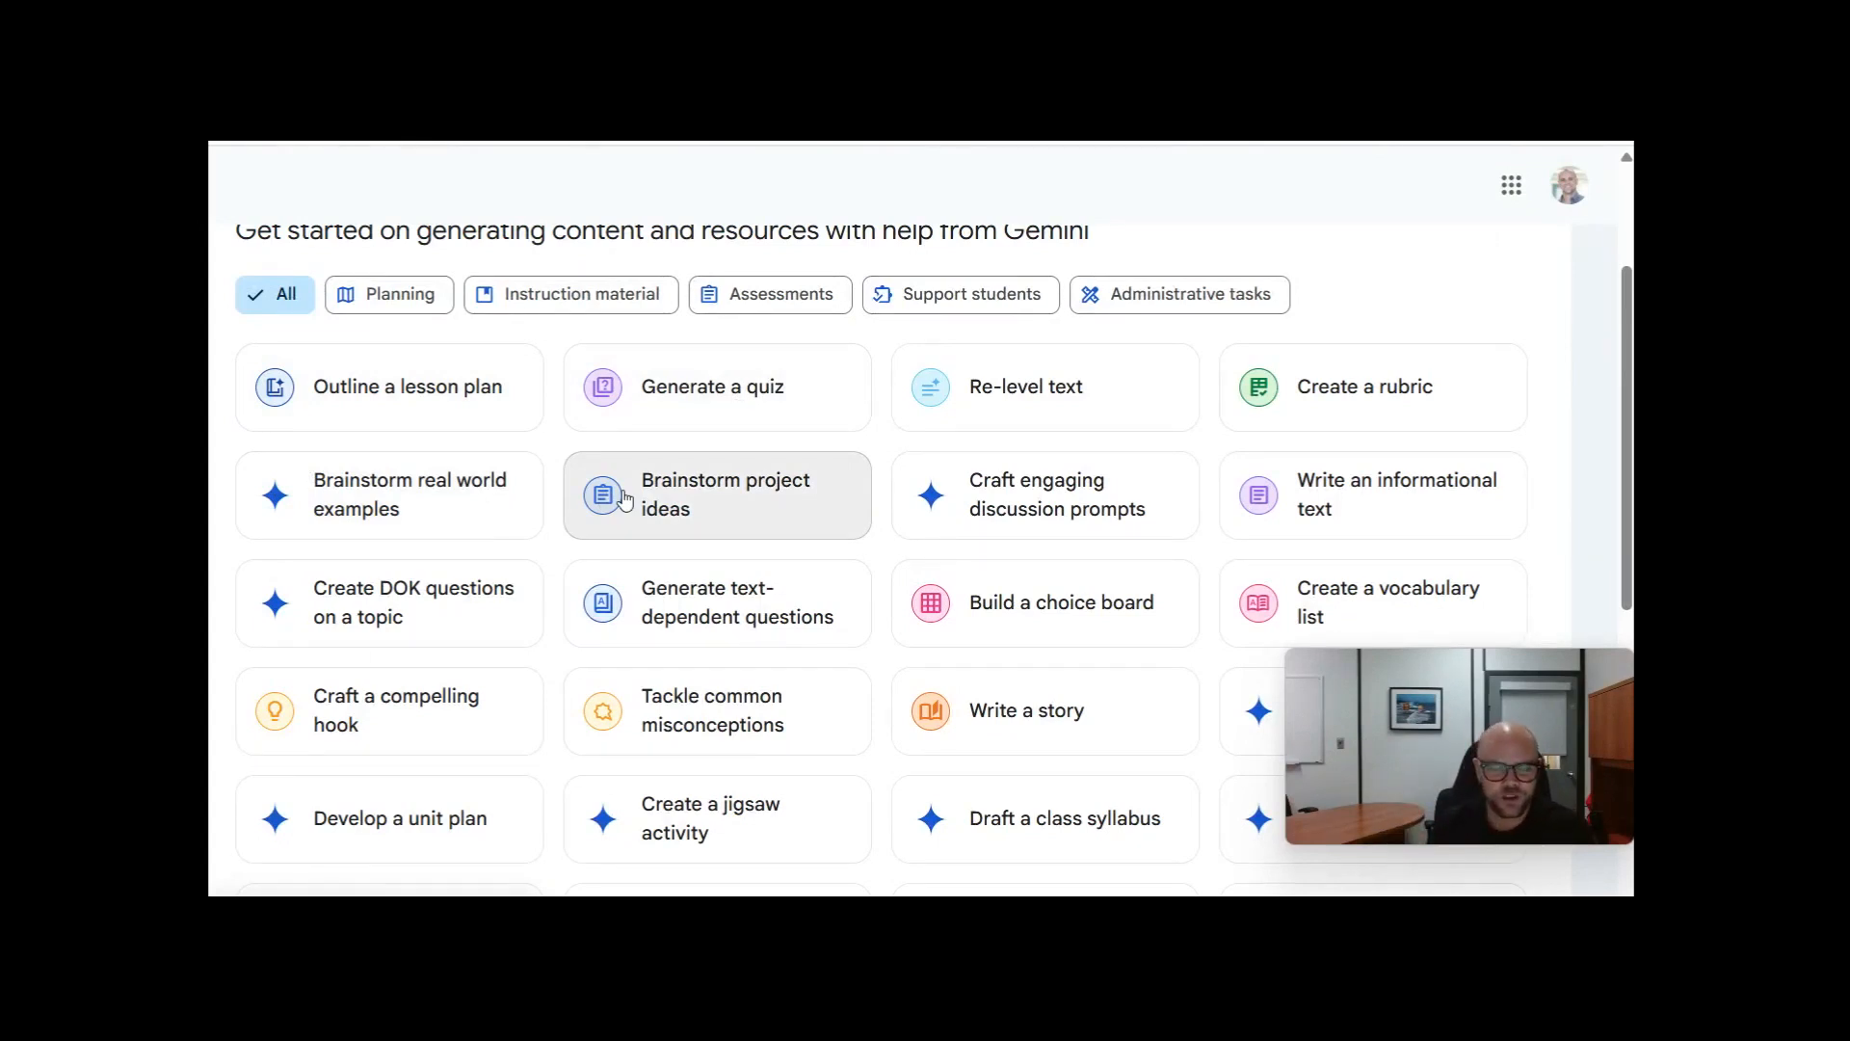
pyautogui.scroll(-1, 624, 498)
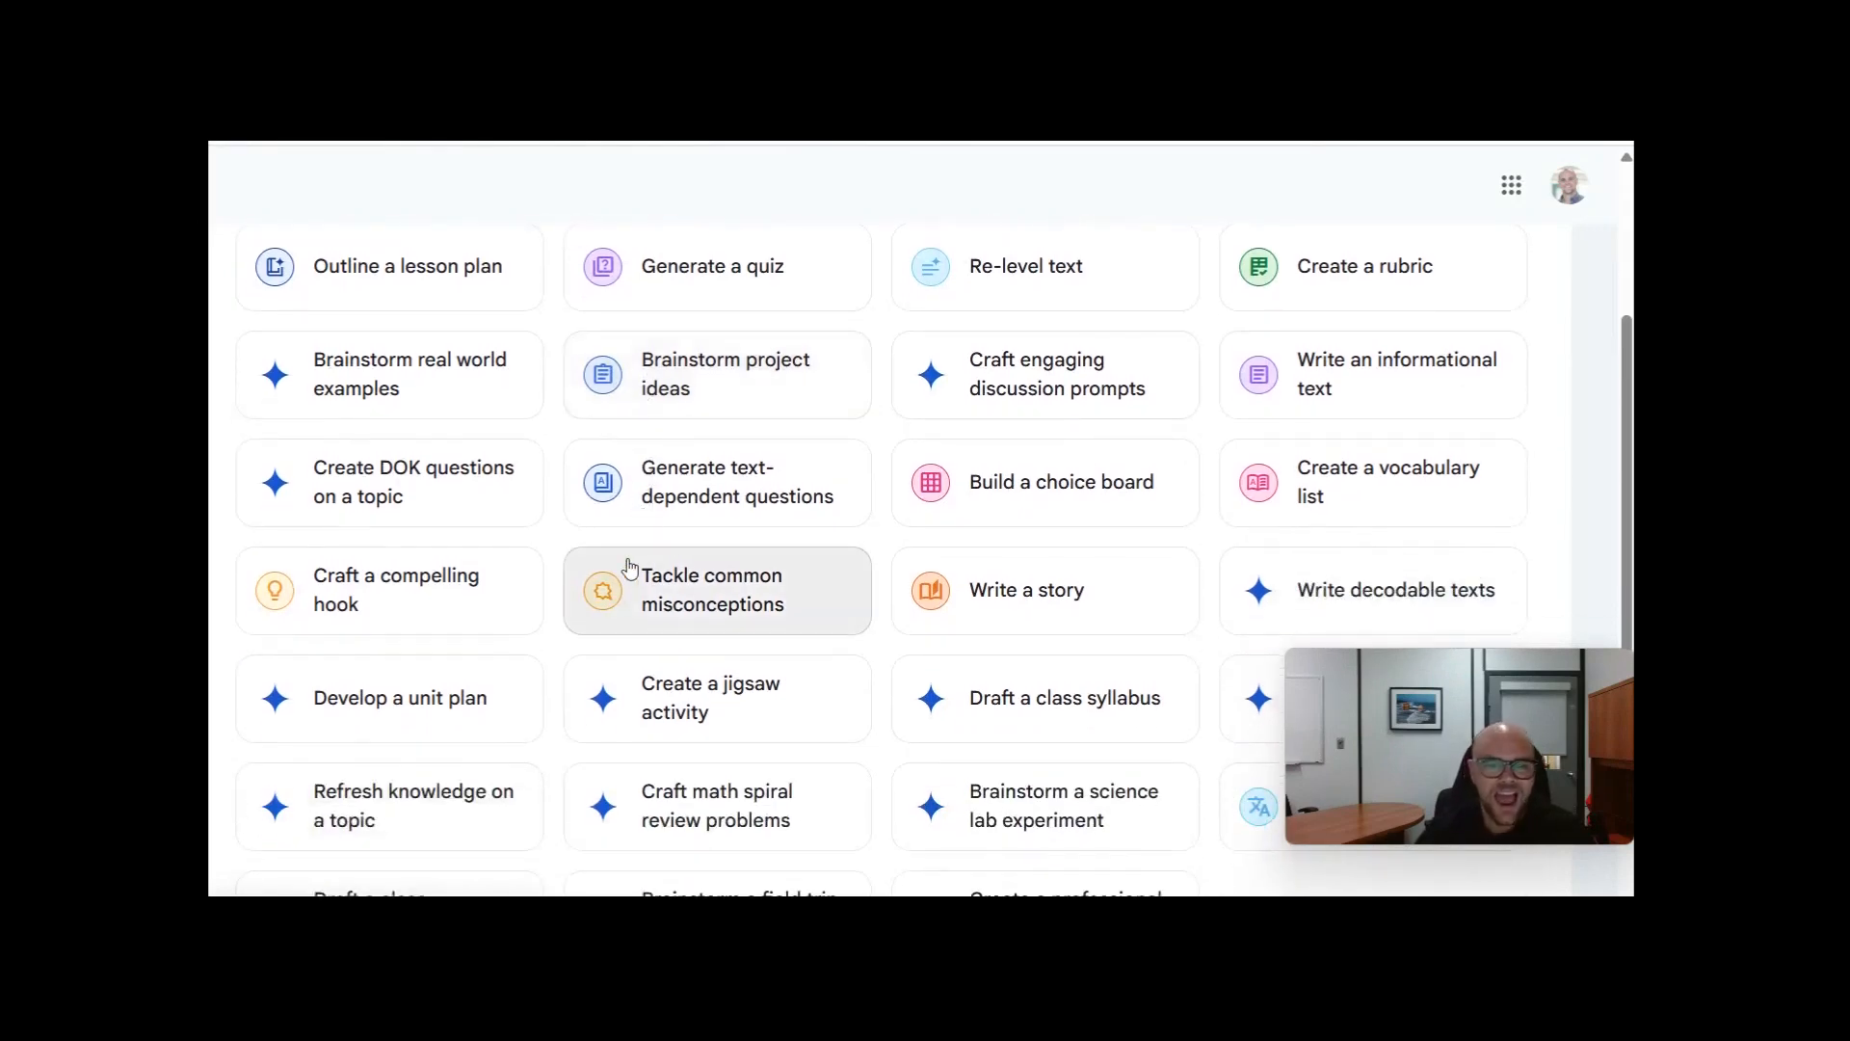
# Start a compelling hook for grade 4, describing a high energy class looking to build community amongst all students during the first two weeks.
pyautogui.click(486, 601)
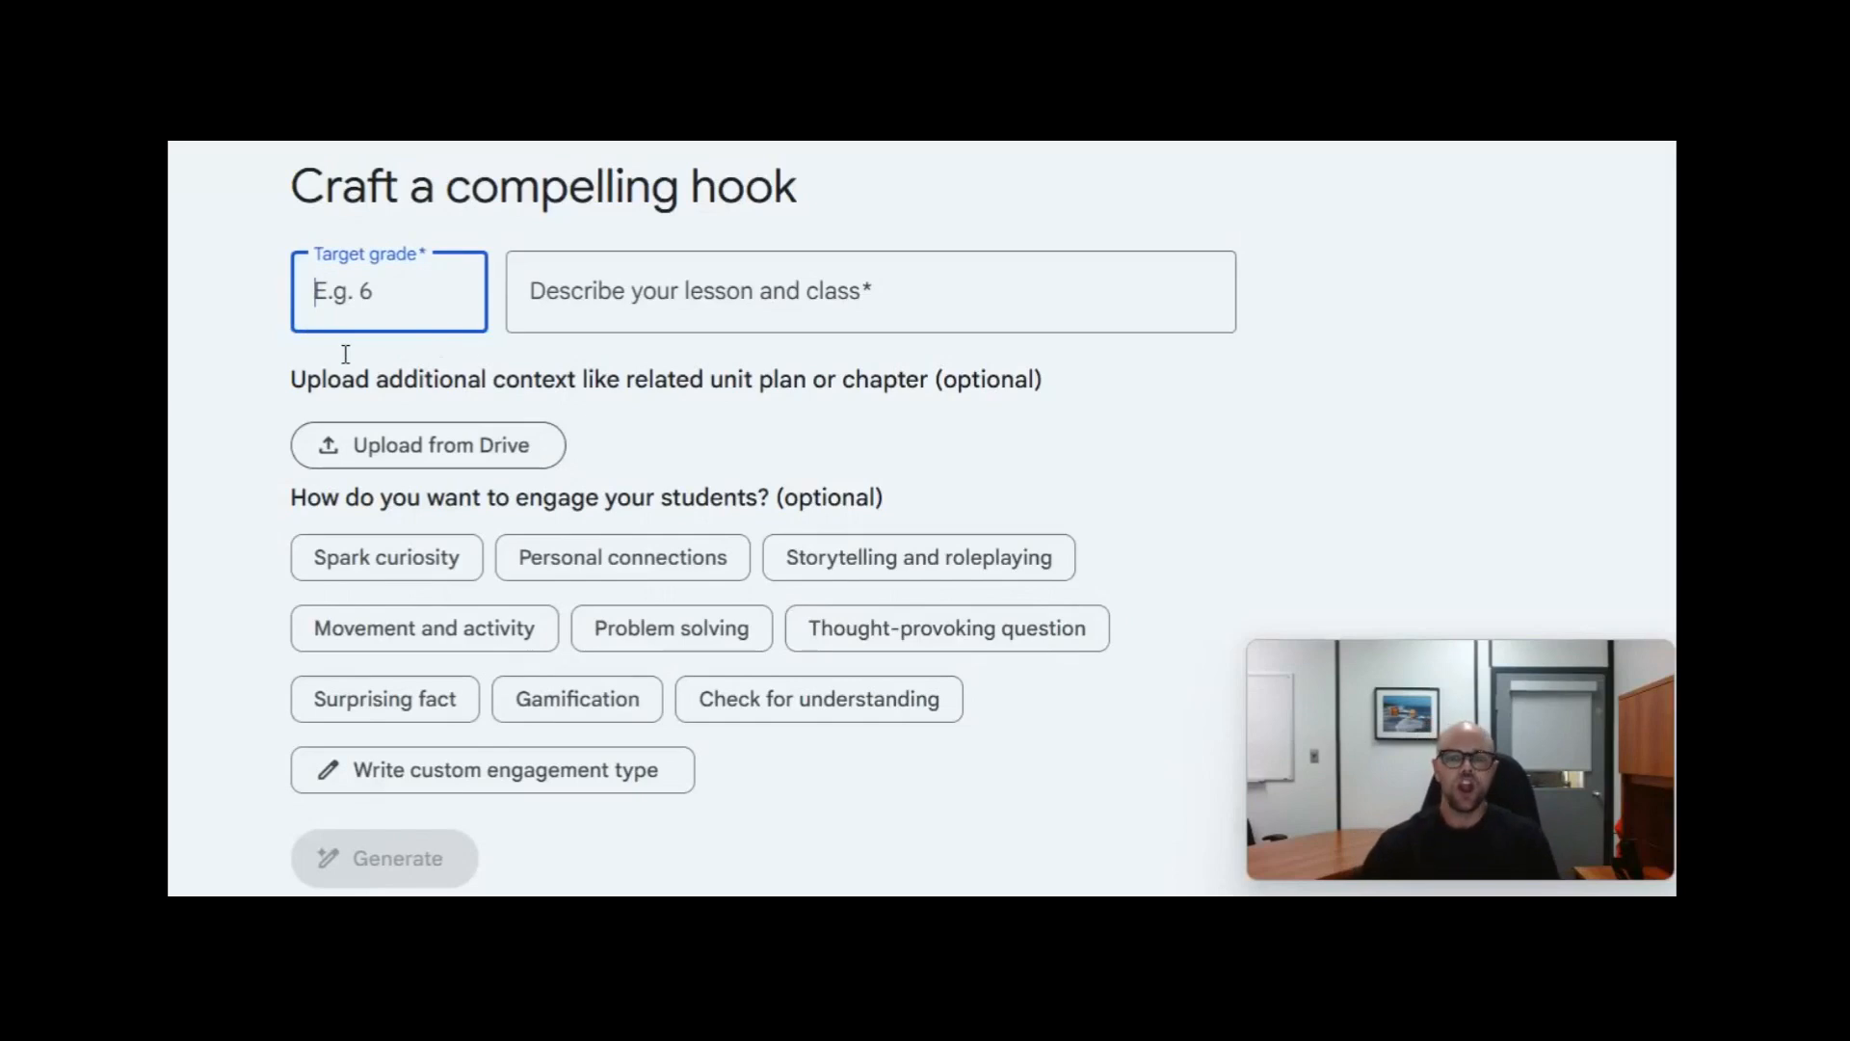
pyautogui.write('4')
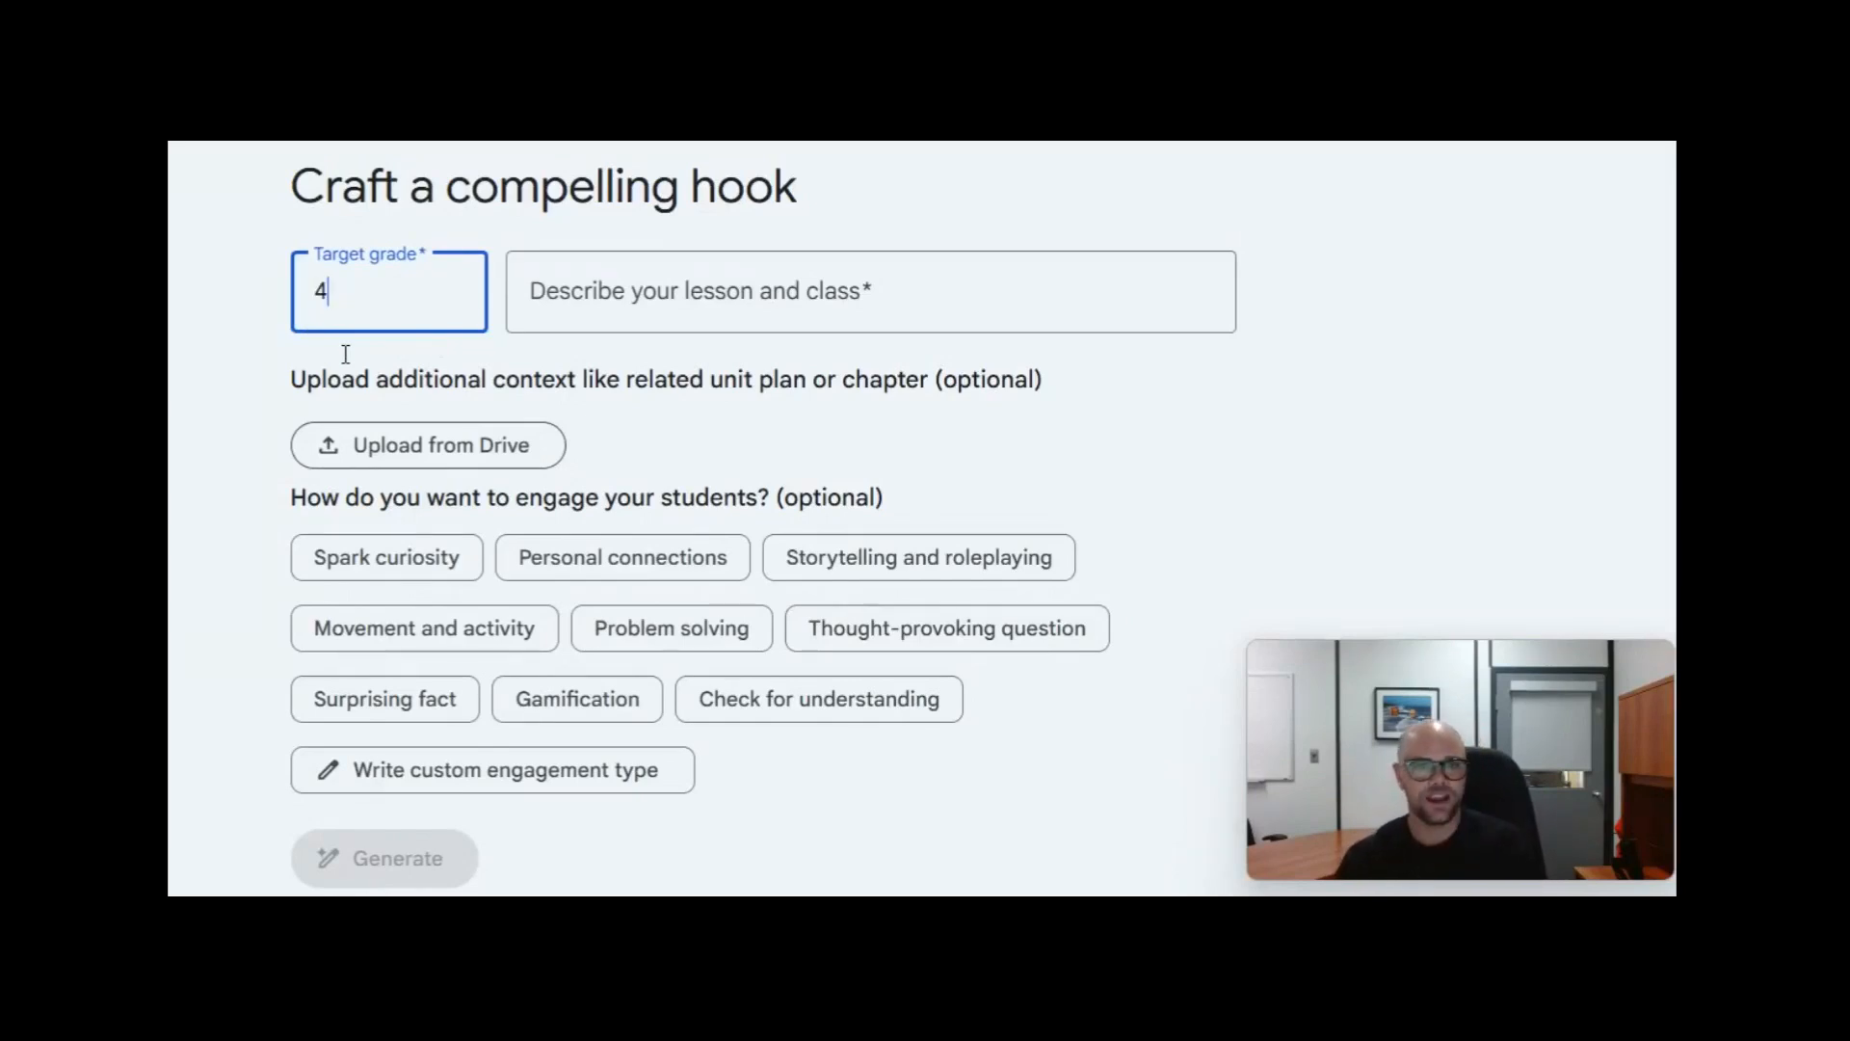
pyautogui.press('Tab')
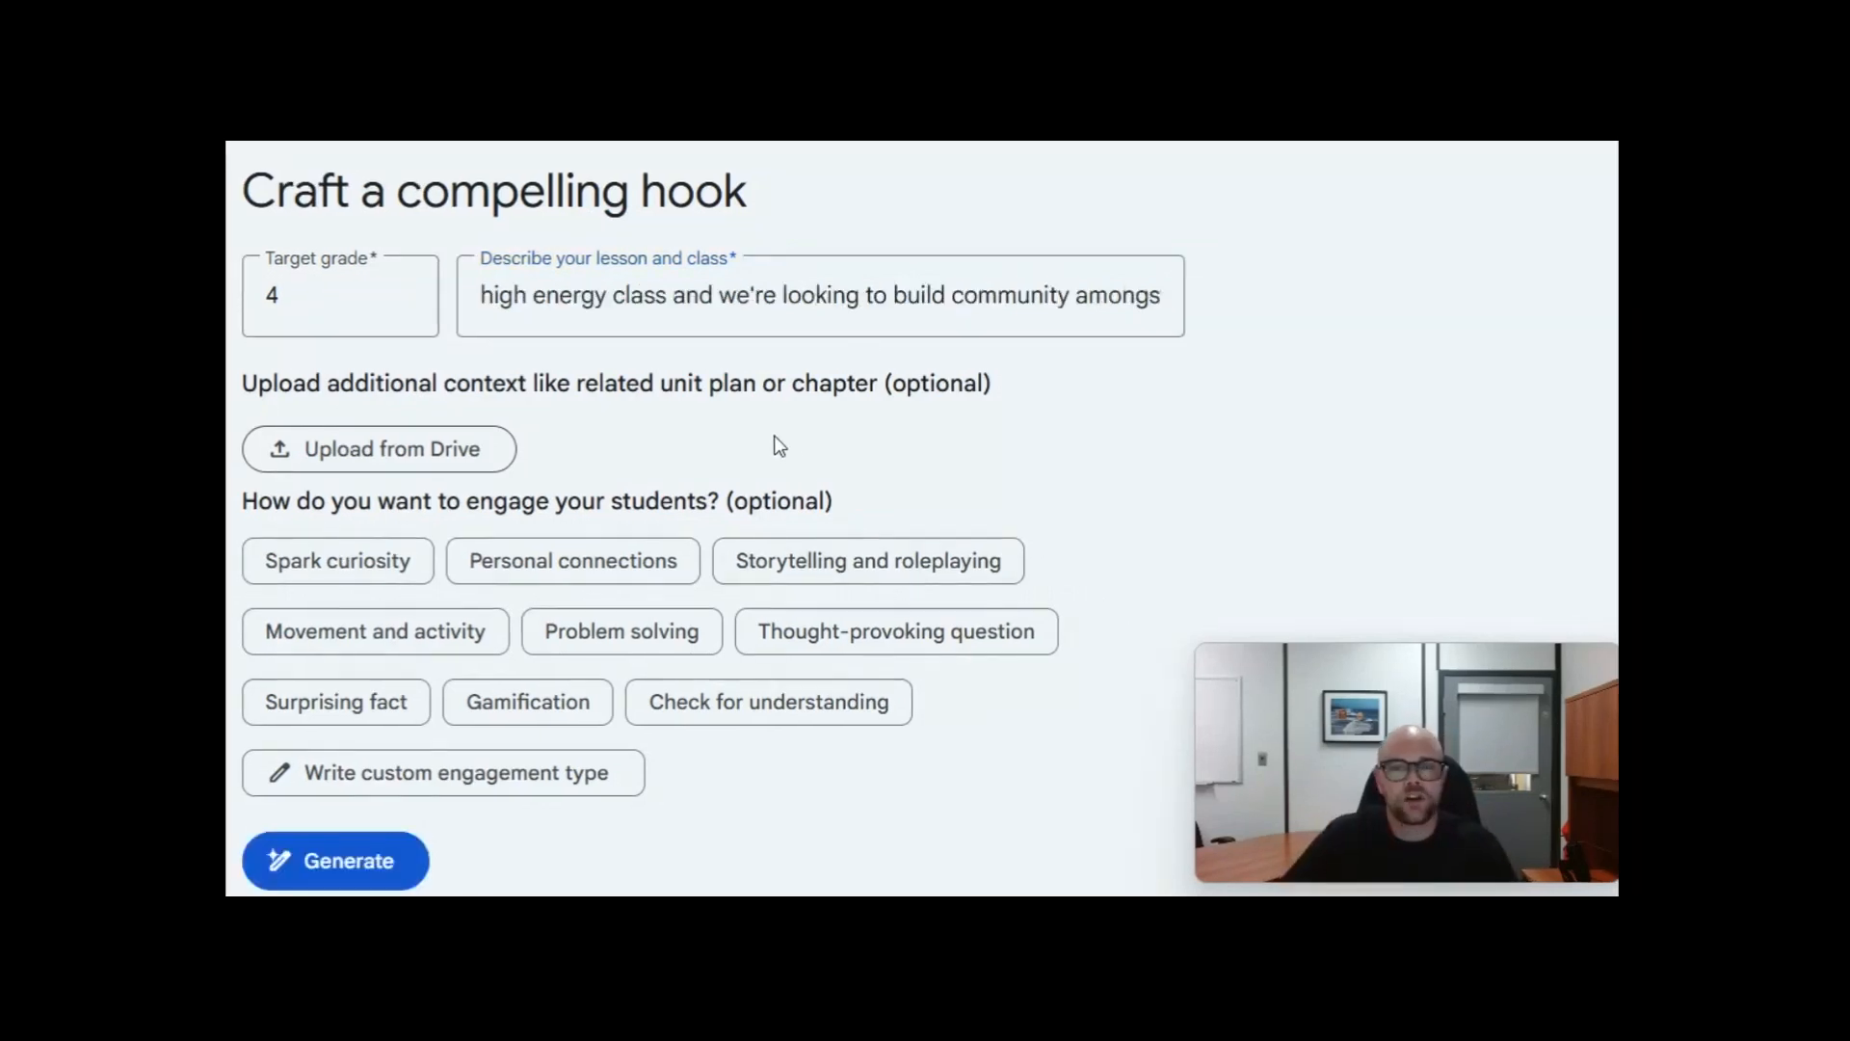
pyautogui.click(735, 295)
pyautogui.moveTo(954, 318); pyautogui.dragTo(1202, 307)
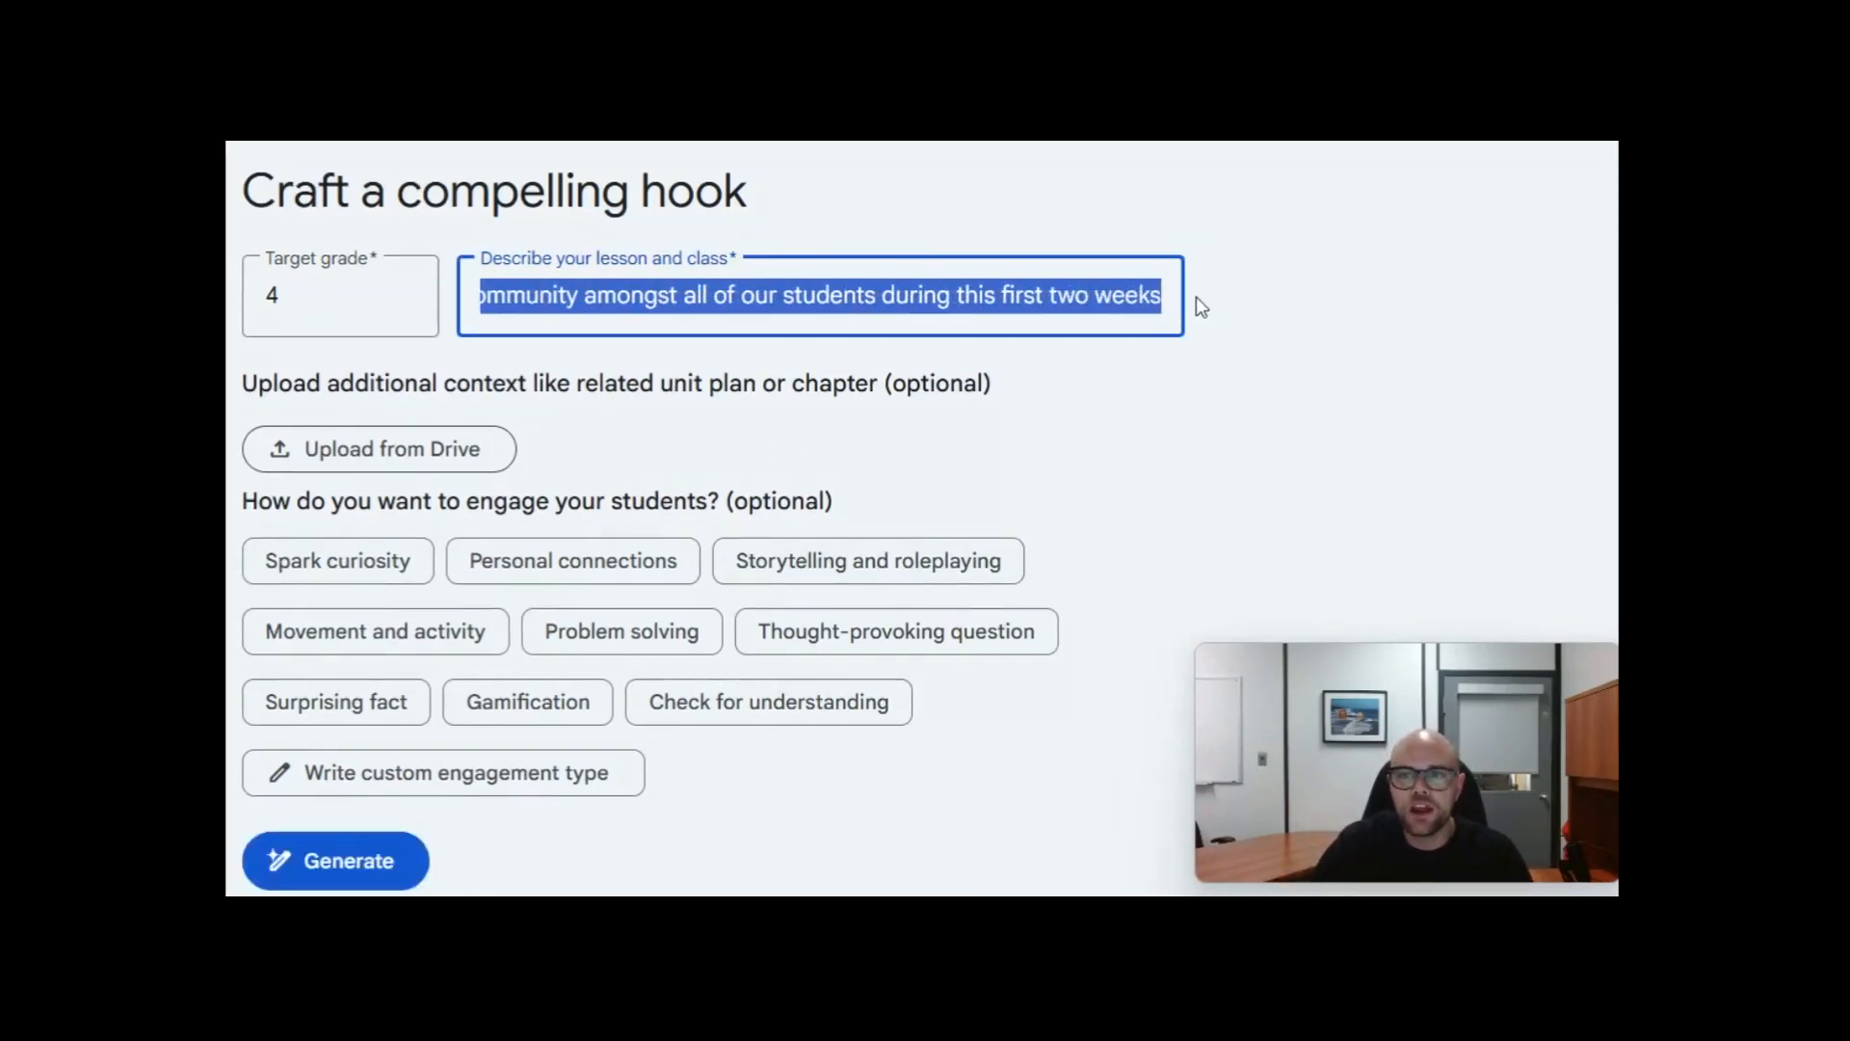
pyautogui.click(1393, 611)
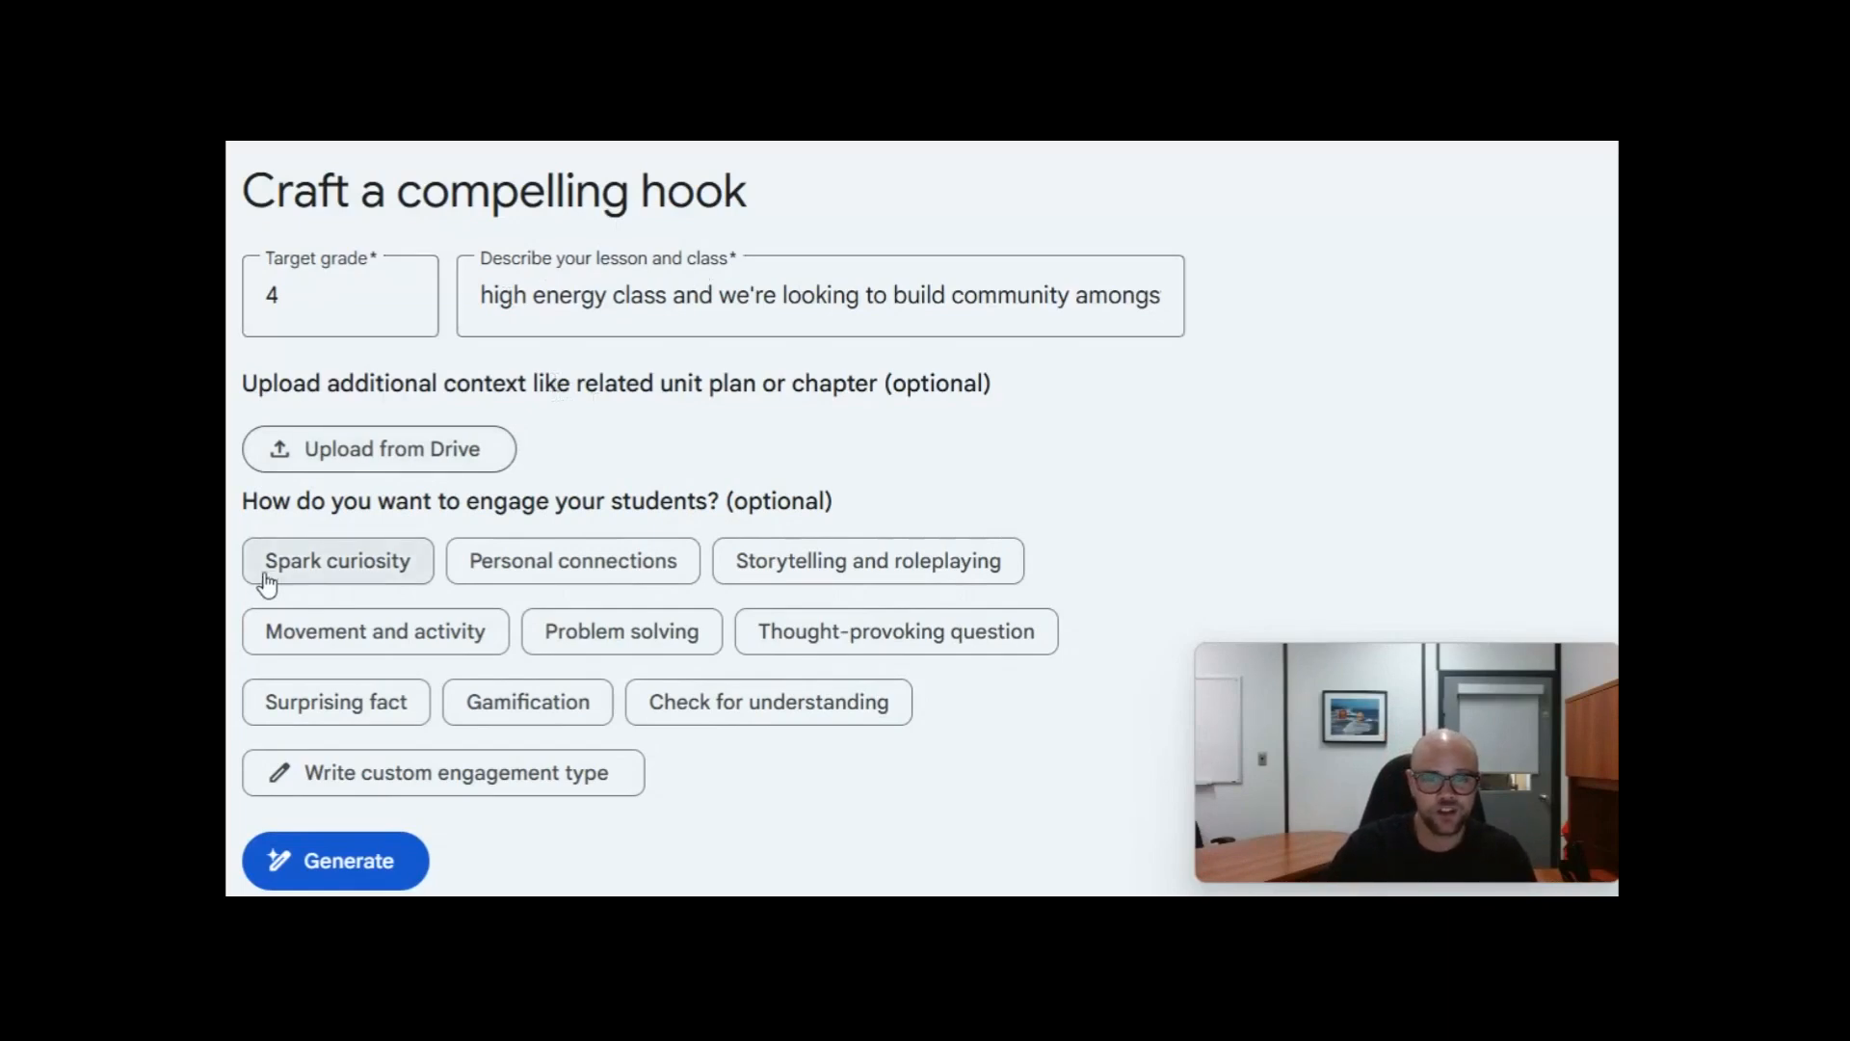
# Choose Movement and activity, Personal connections and Surprising fact as the engagement types, and generate the hooks.
pyautogui.click(392, 644)
pyautogui.click(489, 565)
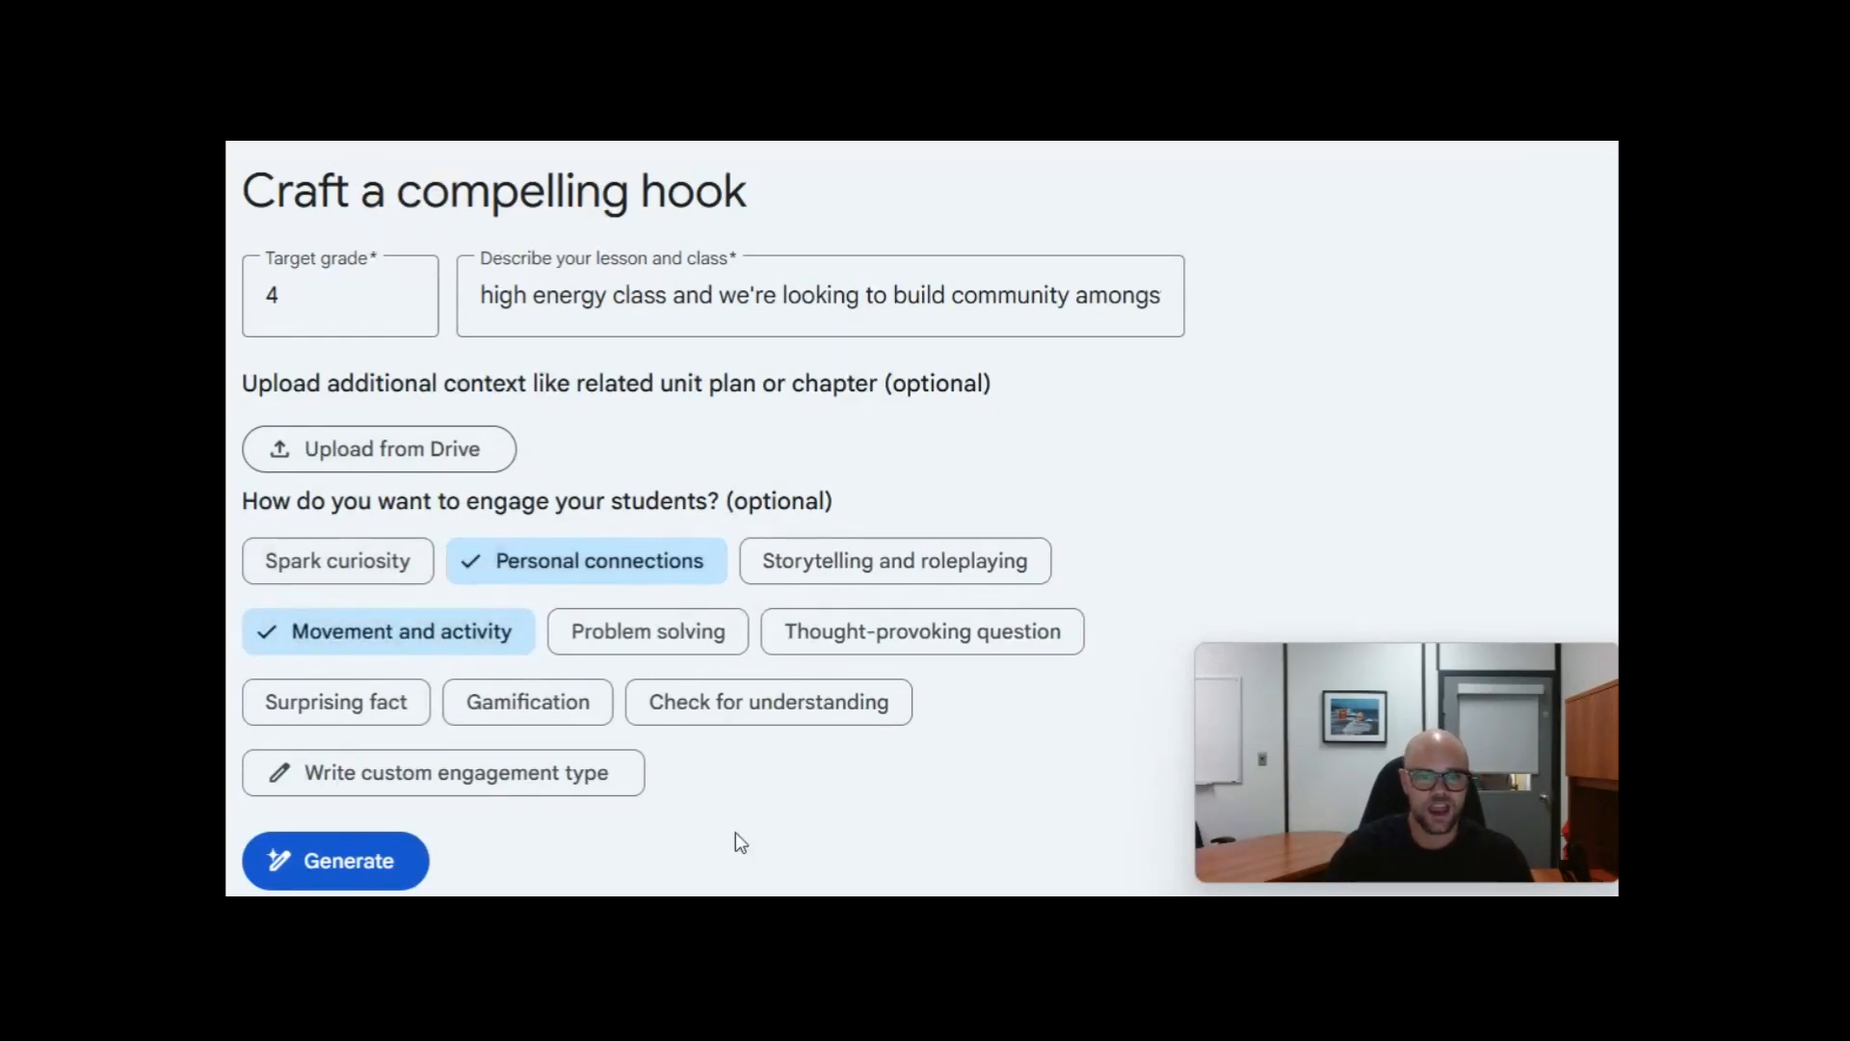
pyautogui.click(393, 704)
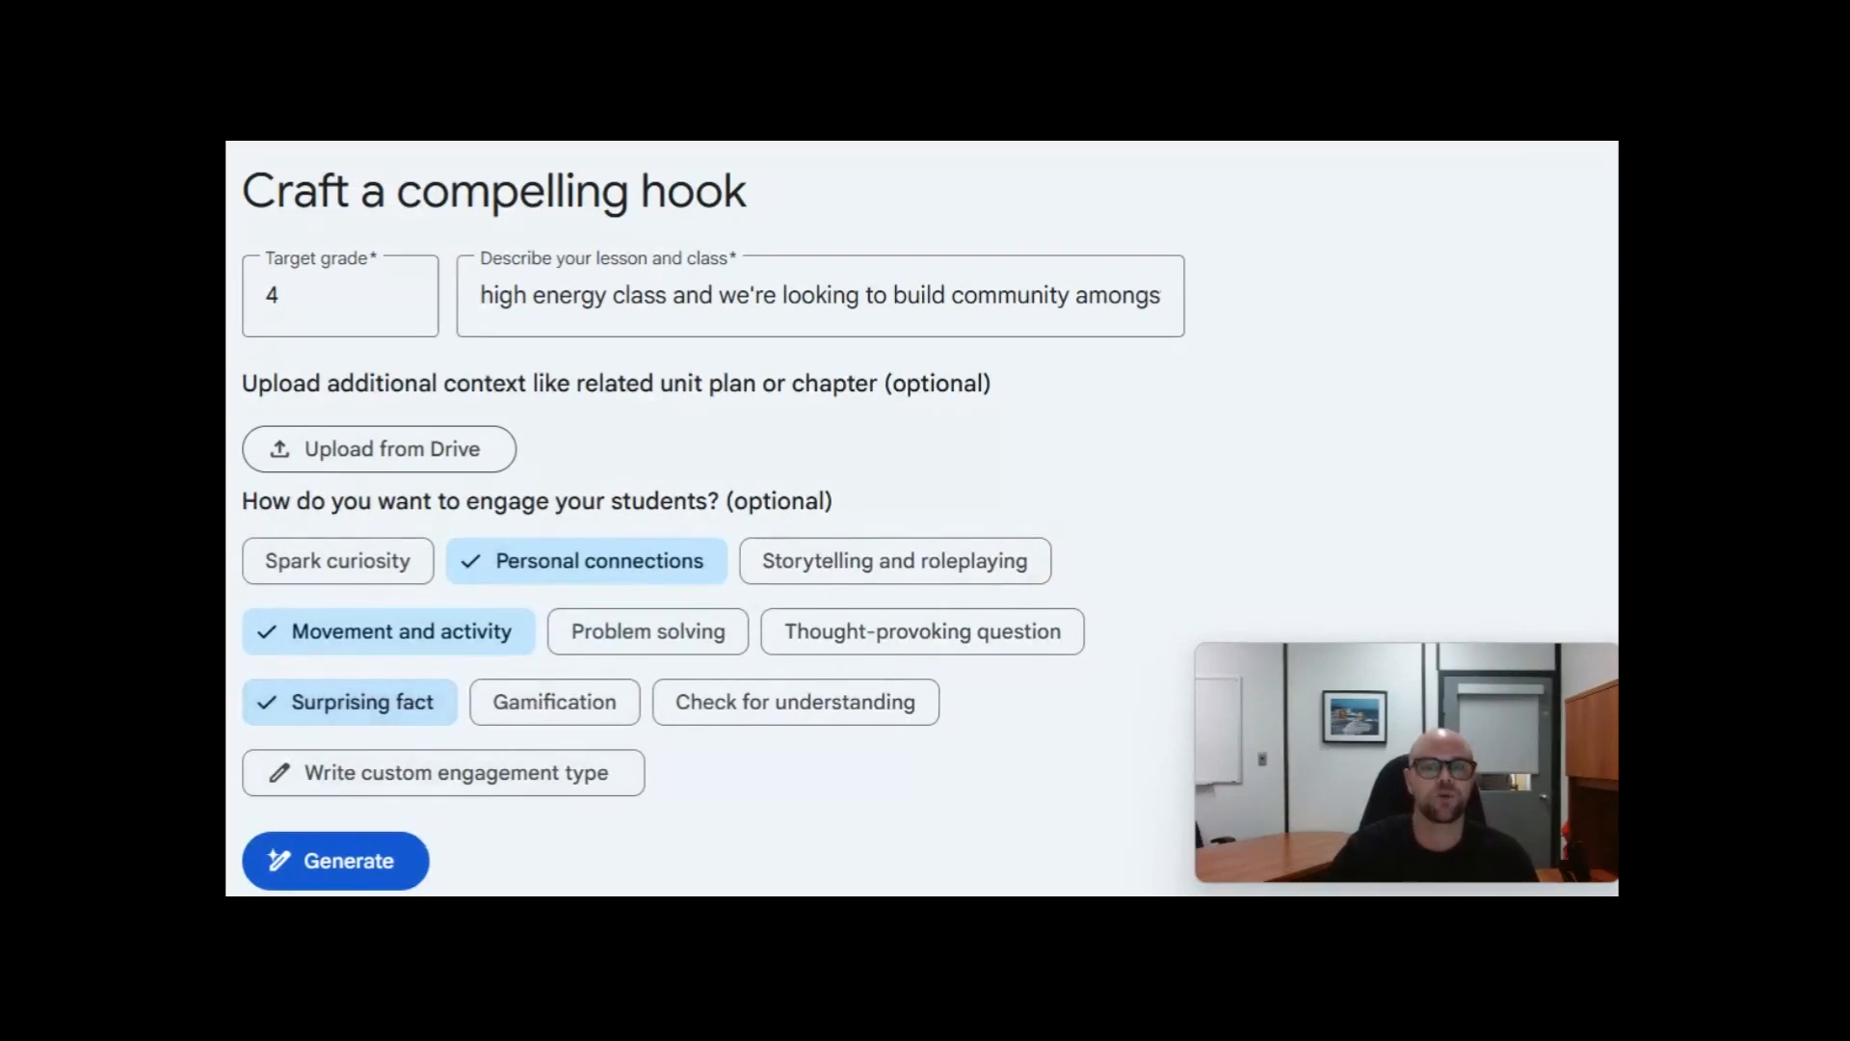
pyautogui.click(365, 874)
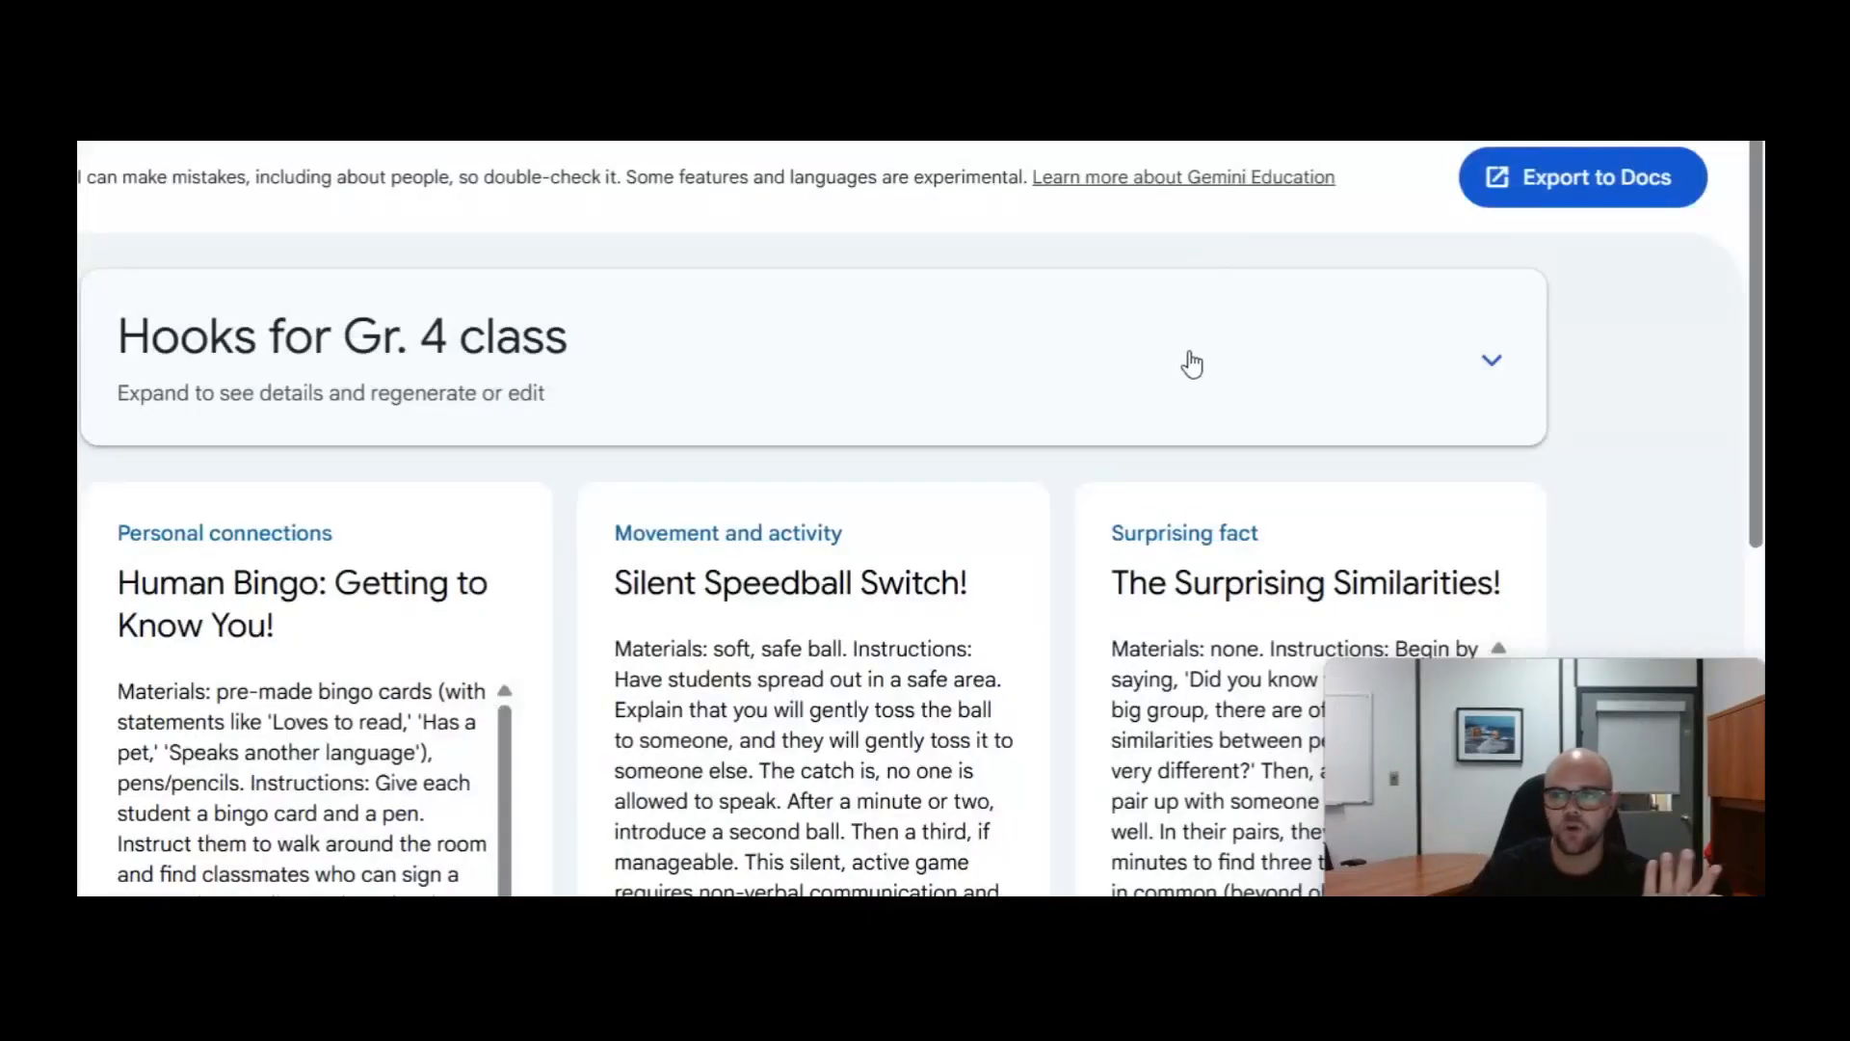
# Examine the materials and instructions of the generated hooks for each engagement type.
pyautogui.scroll(-7, 909, 413)
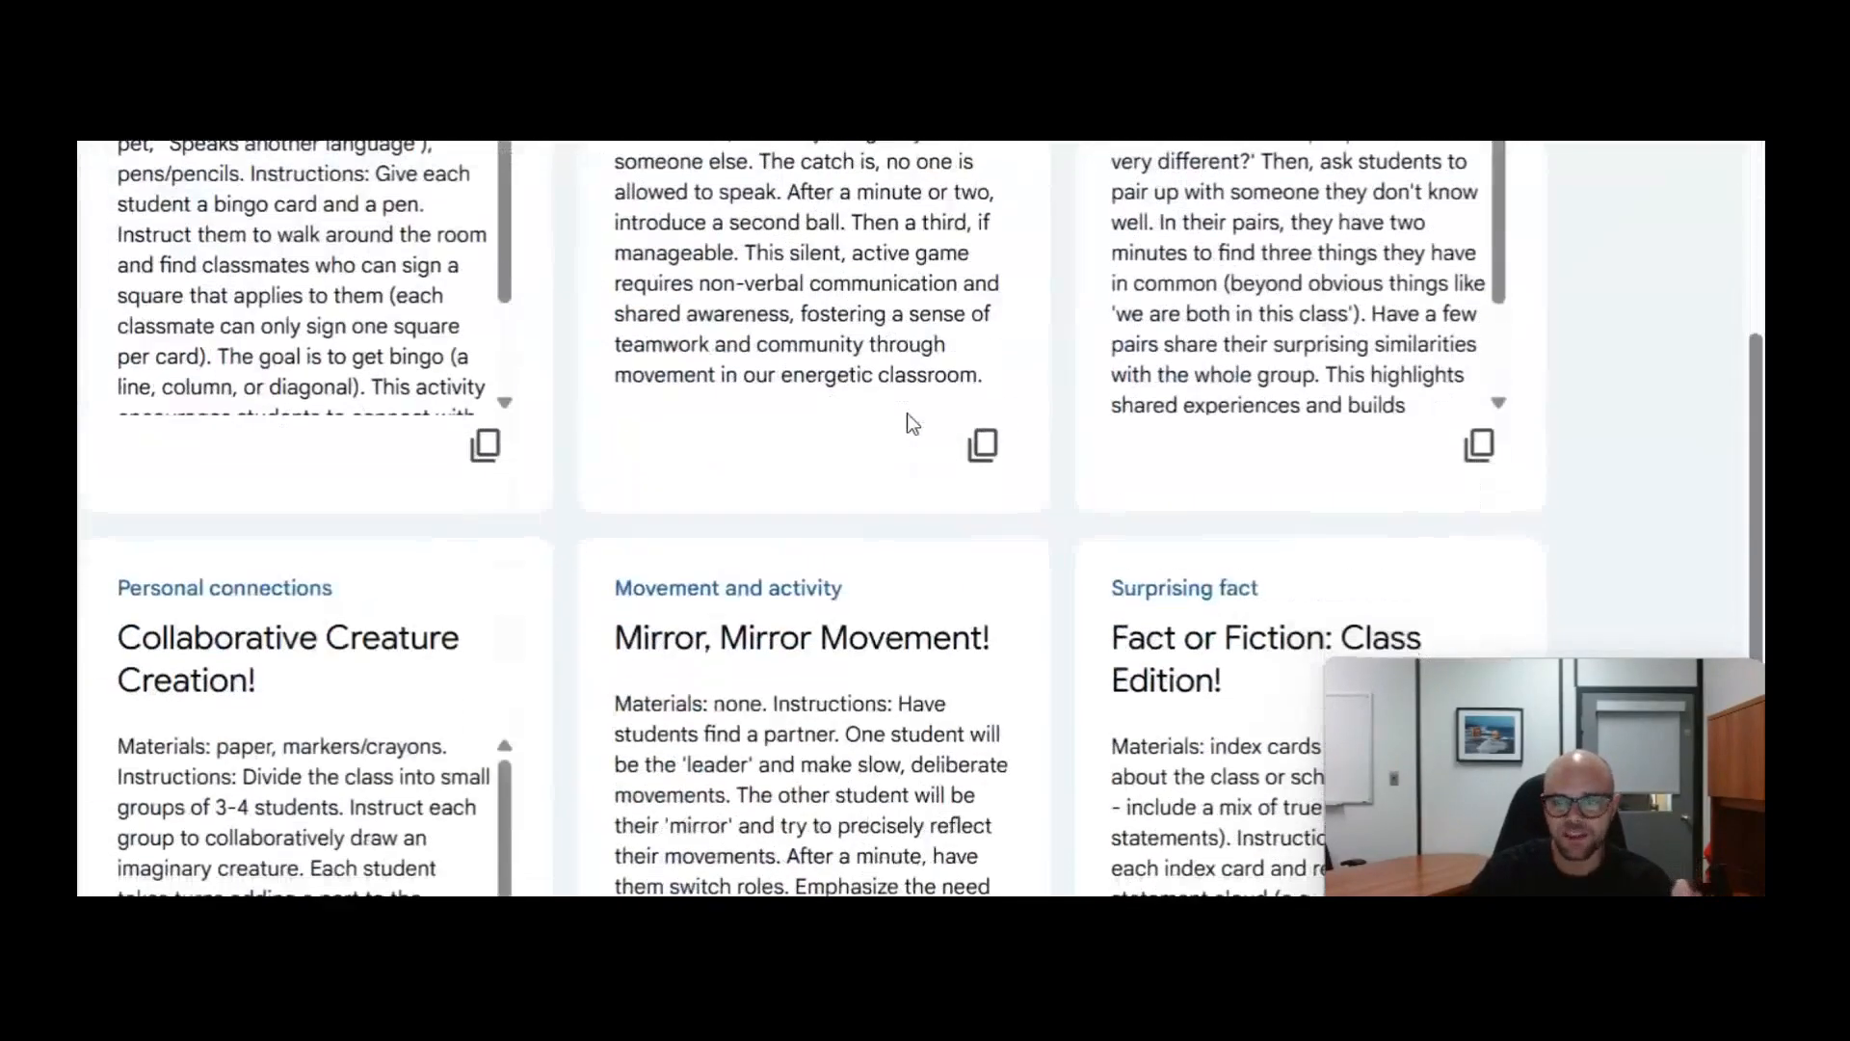
pyautogui.scroll(8, 896, 451)
pyautogui.scroll(-4, 896, 451)
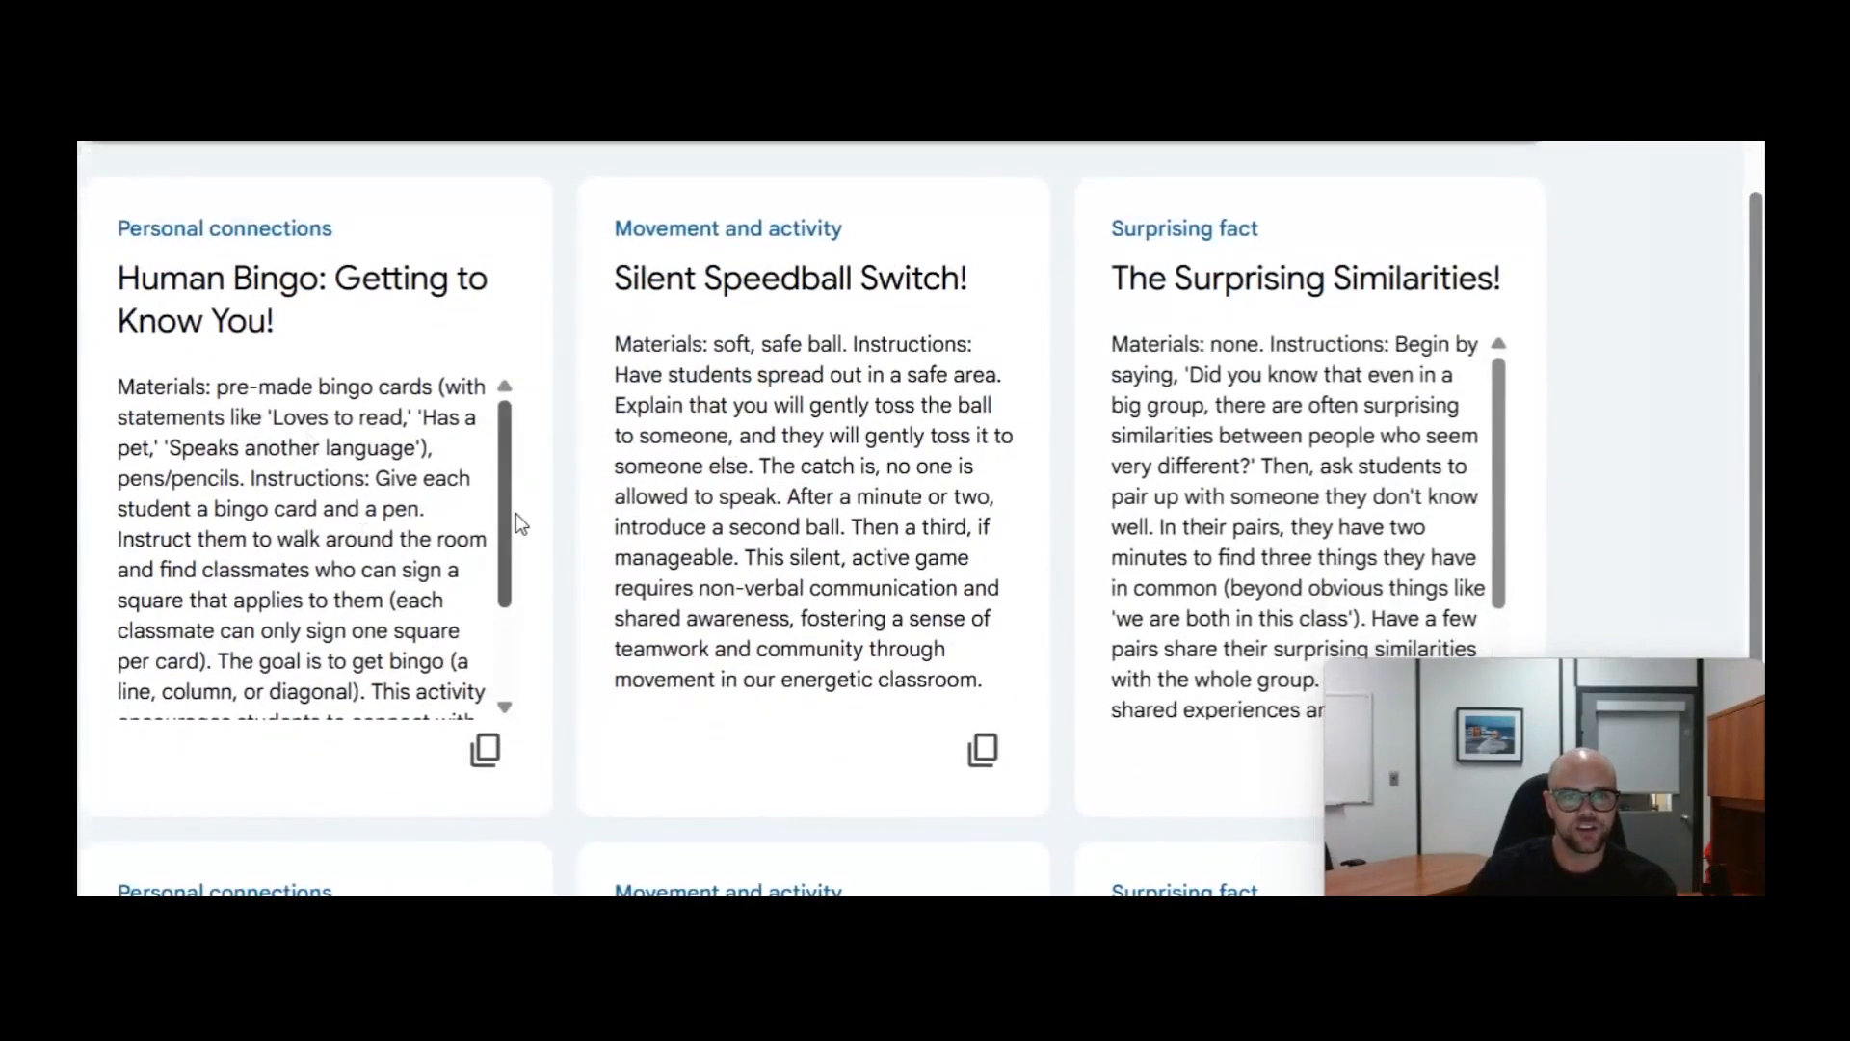
pyautogui.scroll(-1, 516, 517)
pyautogui.scroll(1, 541, 499)
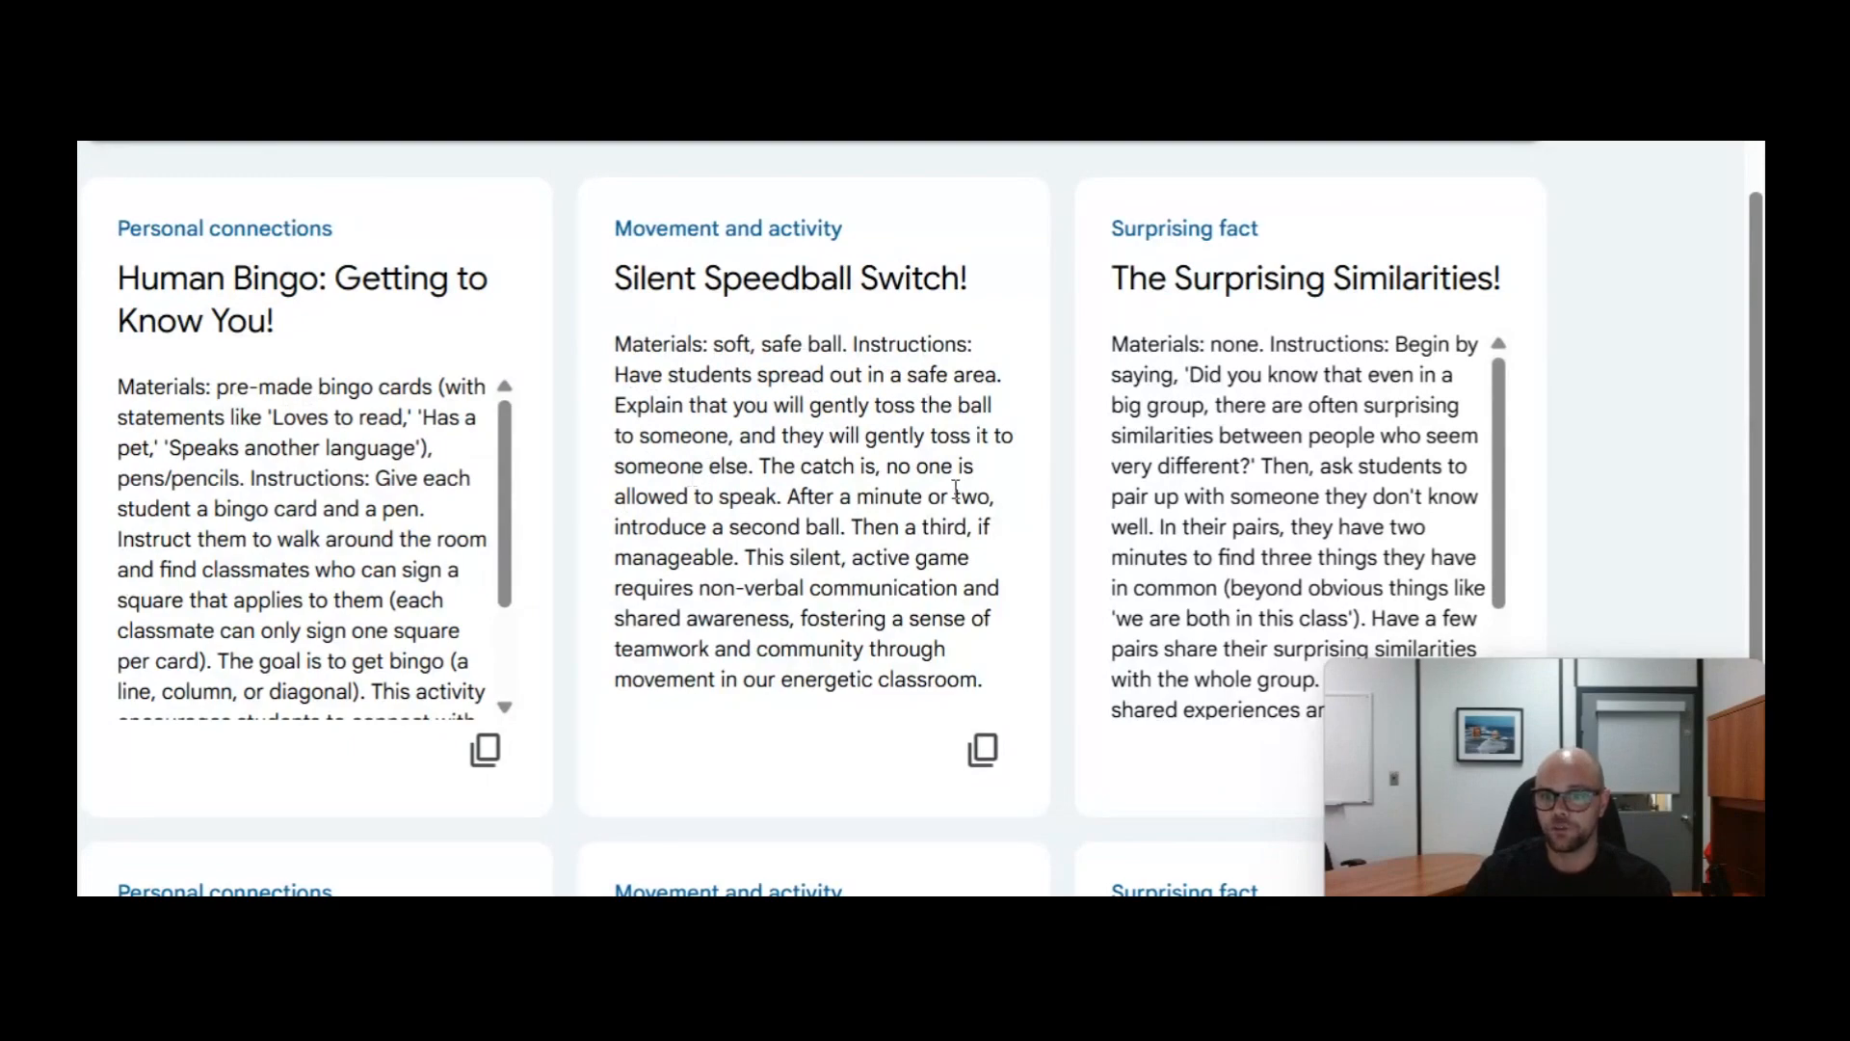
pyautogui.scroll(-5, 942, 495)
pyautogui.scroll(5, 943, 495)
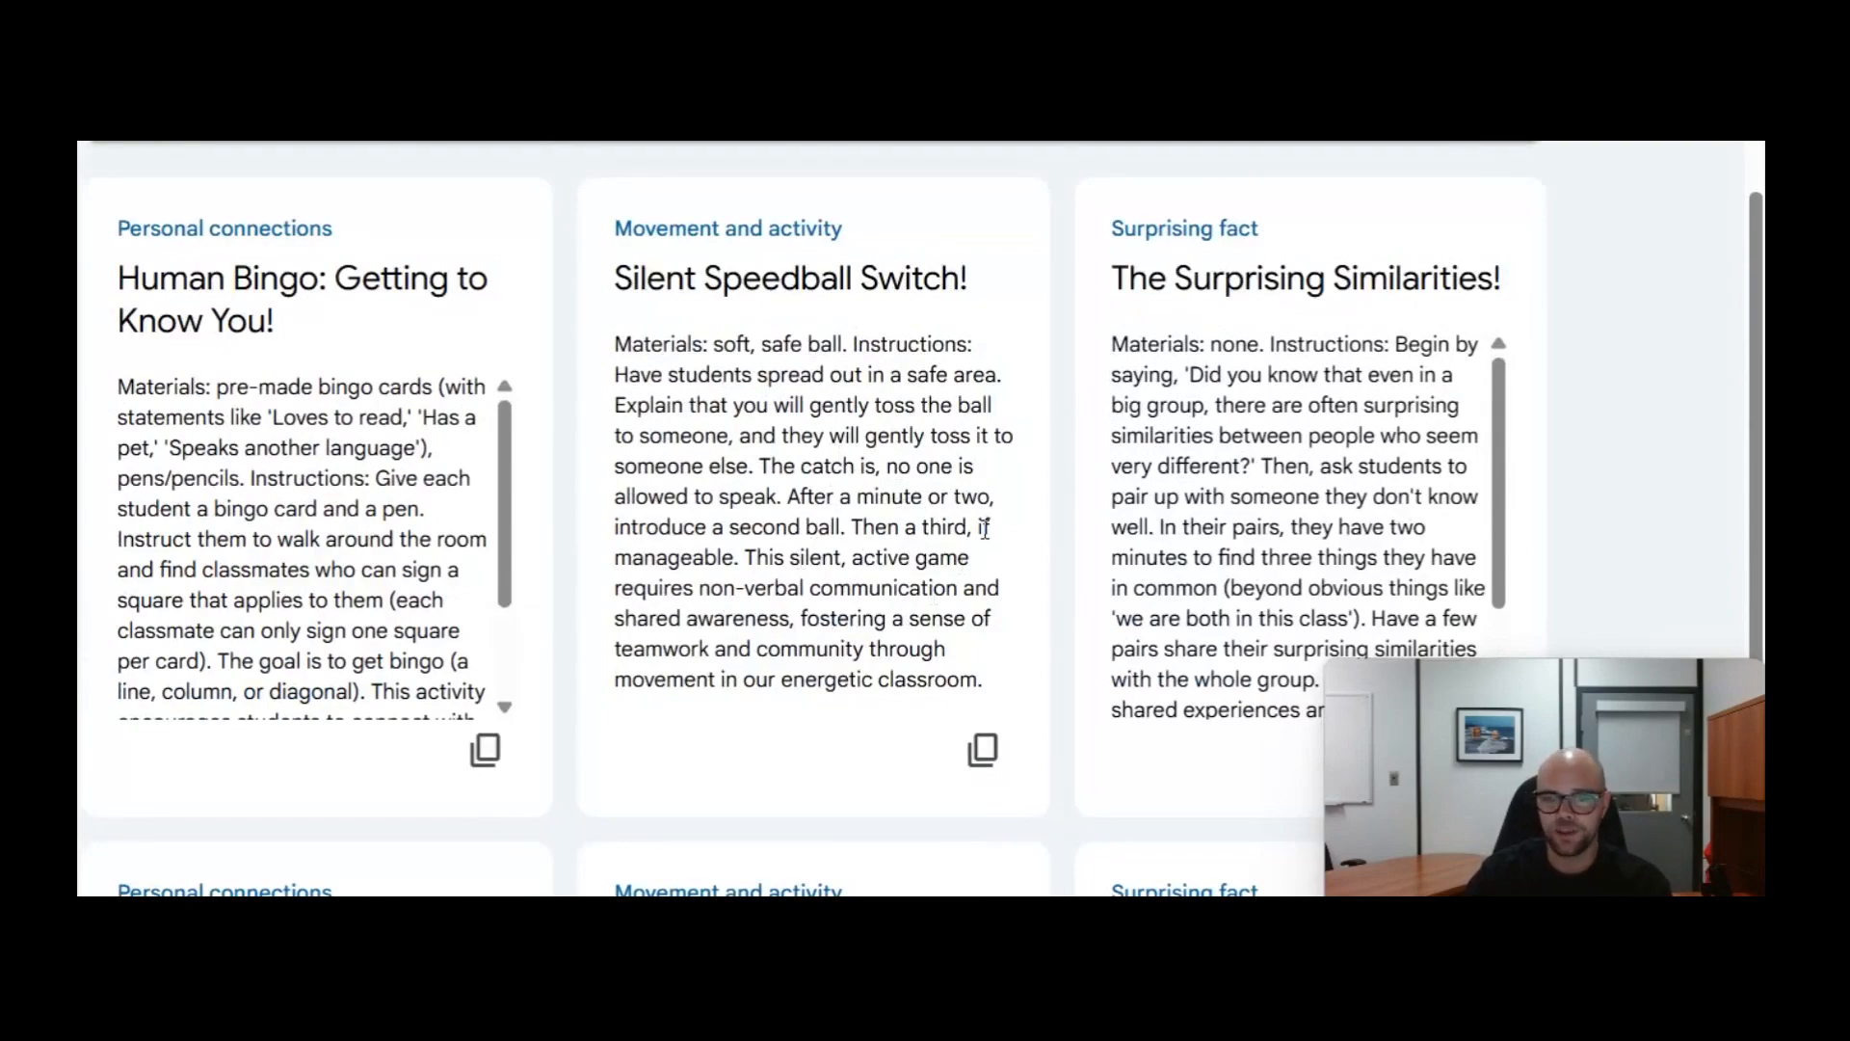
pyautogui.scroll(-5, 984, 527)
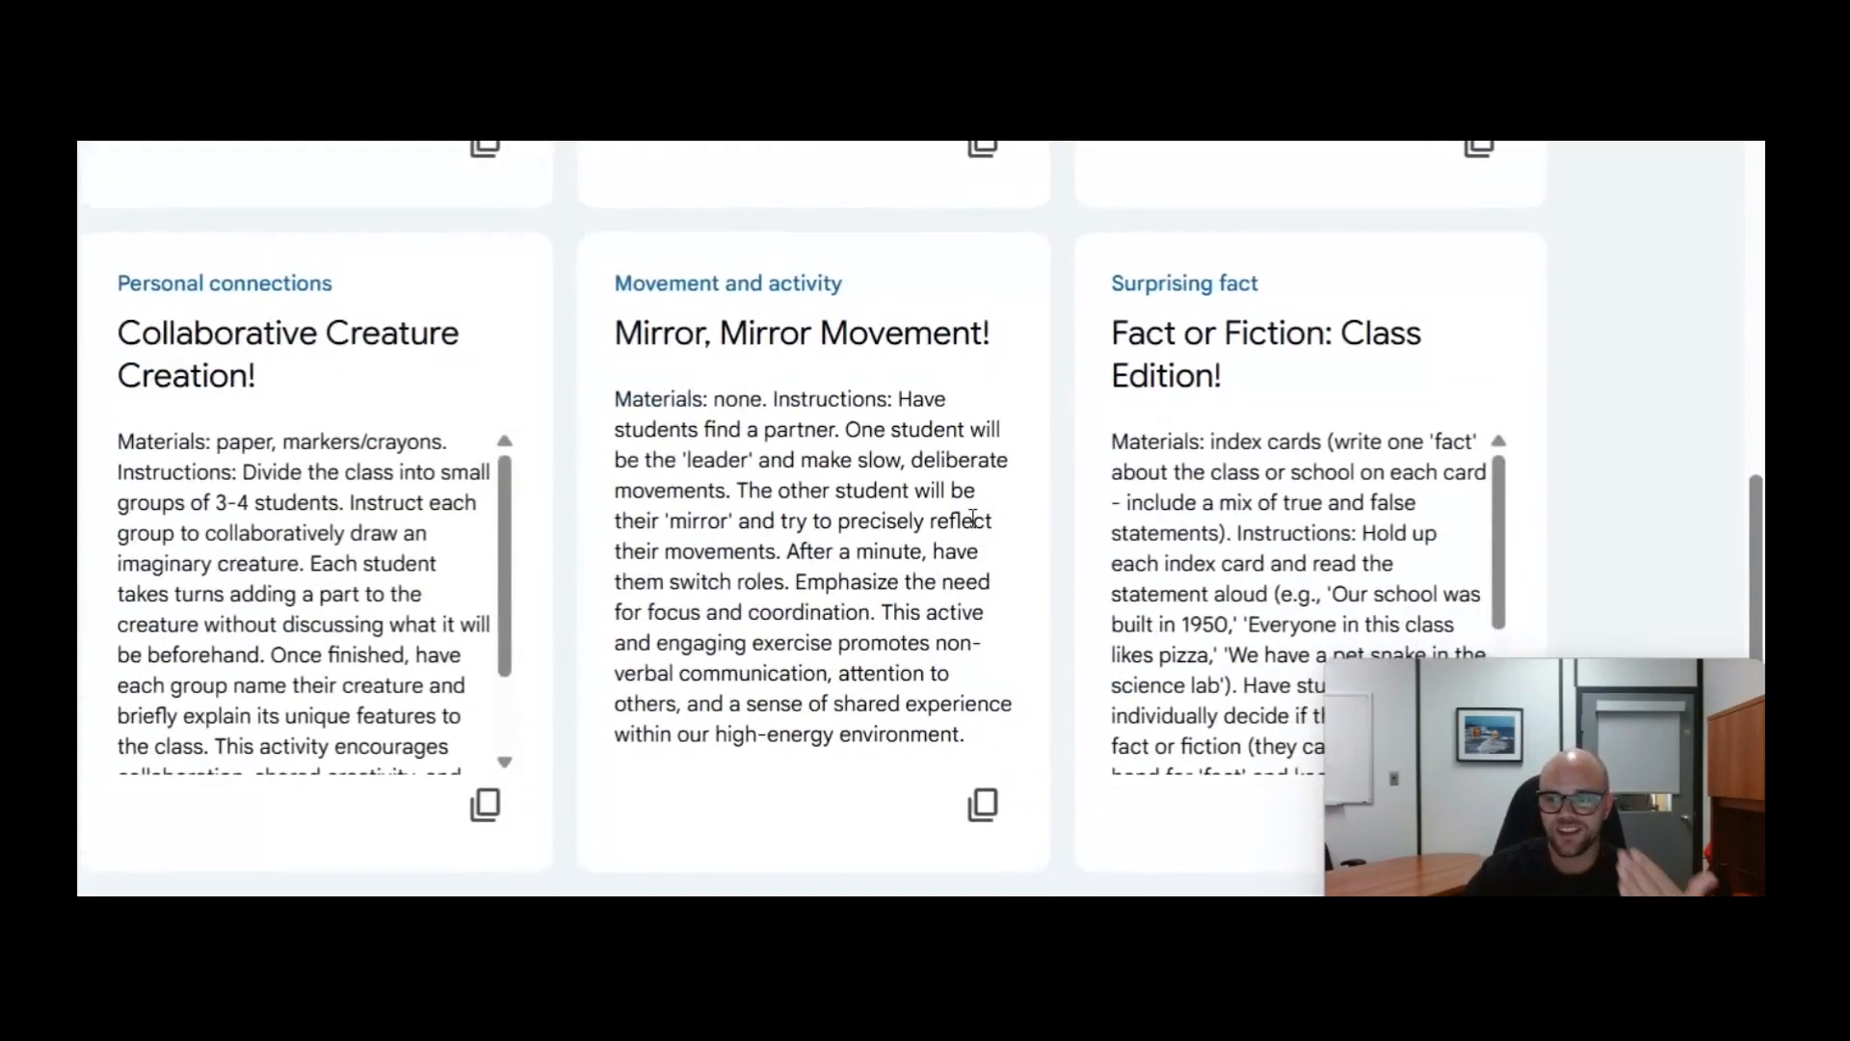
pyautogui.scroll(8, 971, 518)
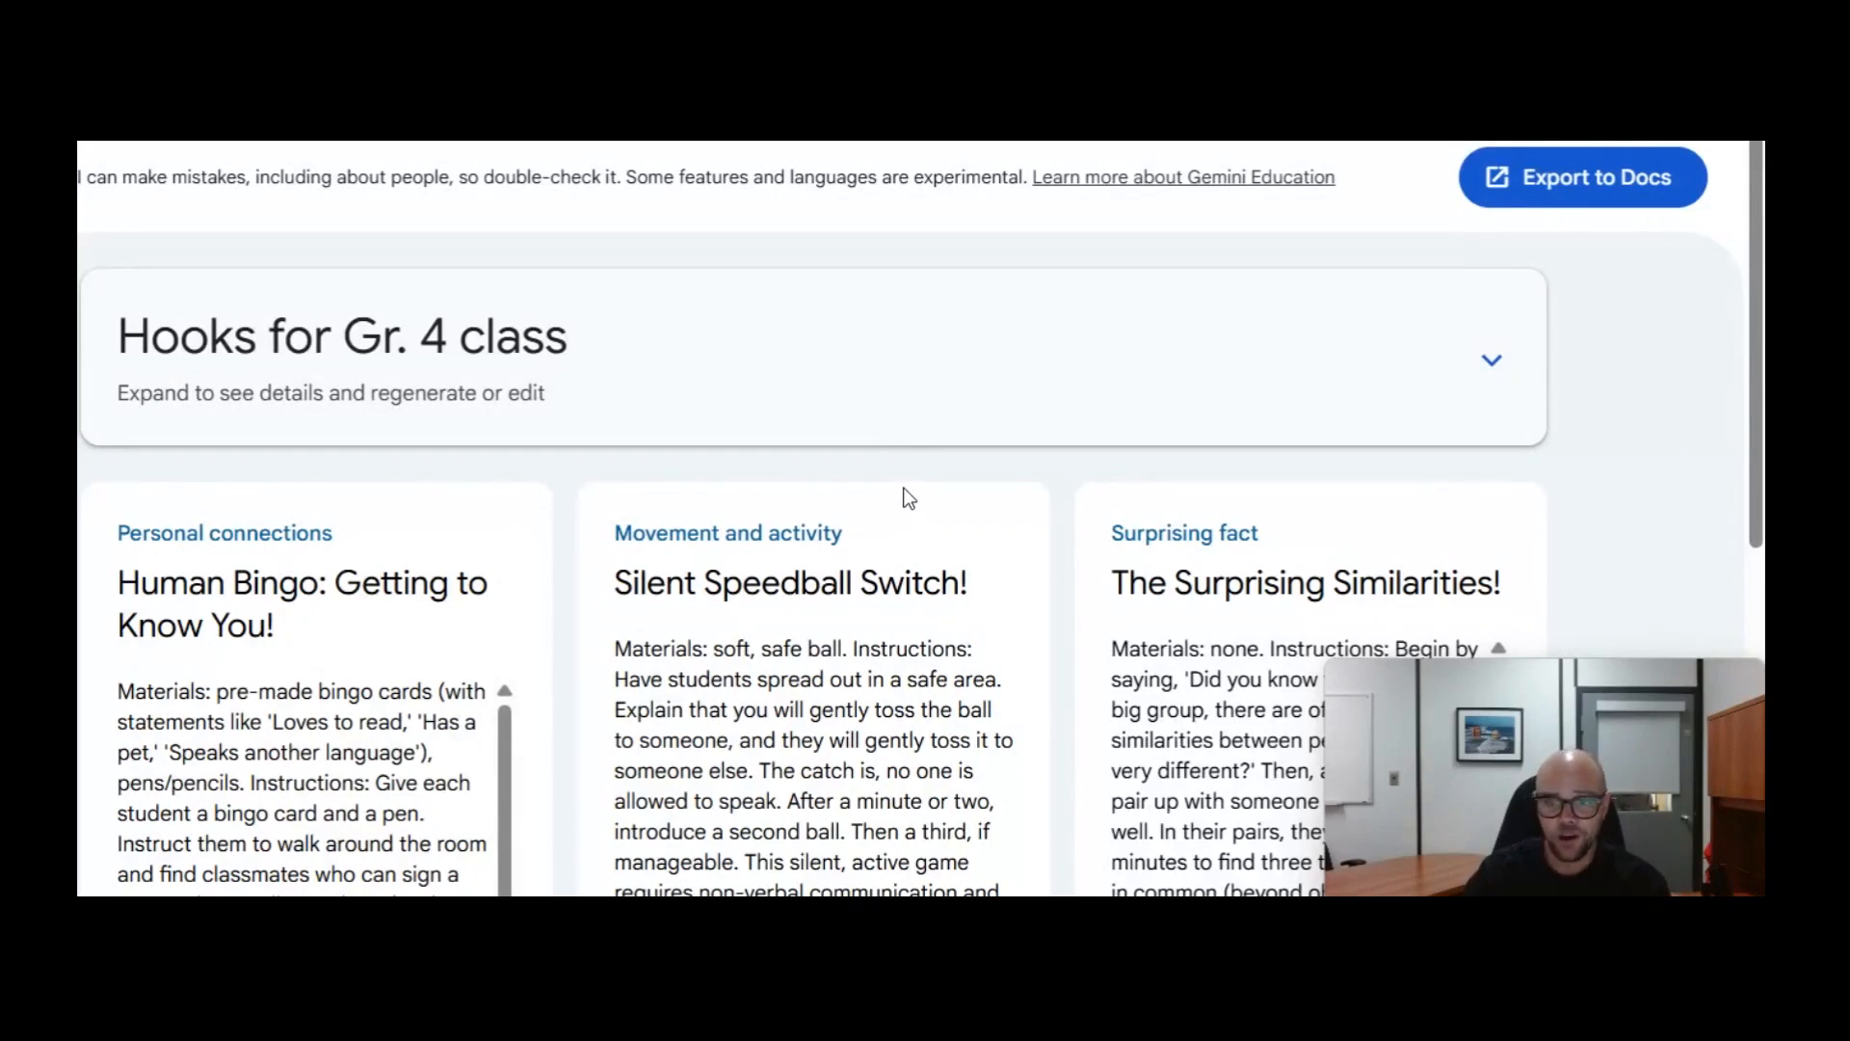
# Export the generated grade 4 hooks to Google Docs and look through the resulting document.
pyautogui.click(1592, 186)
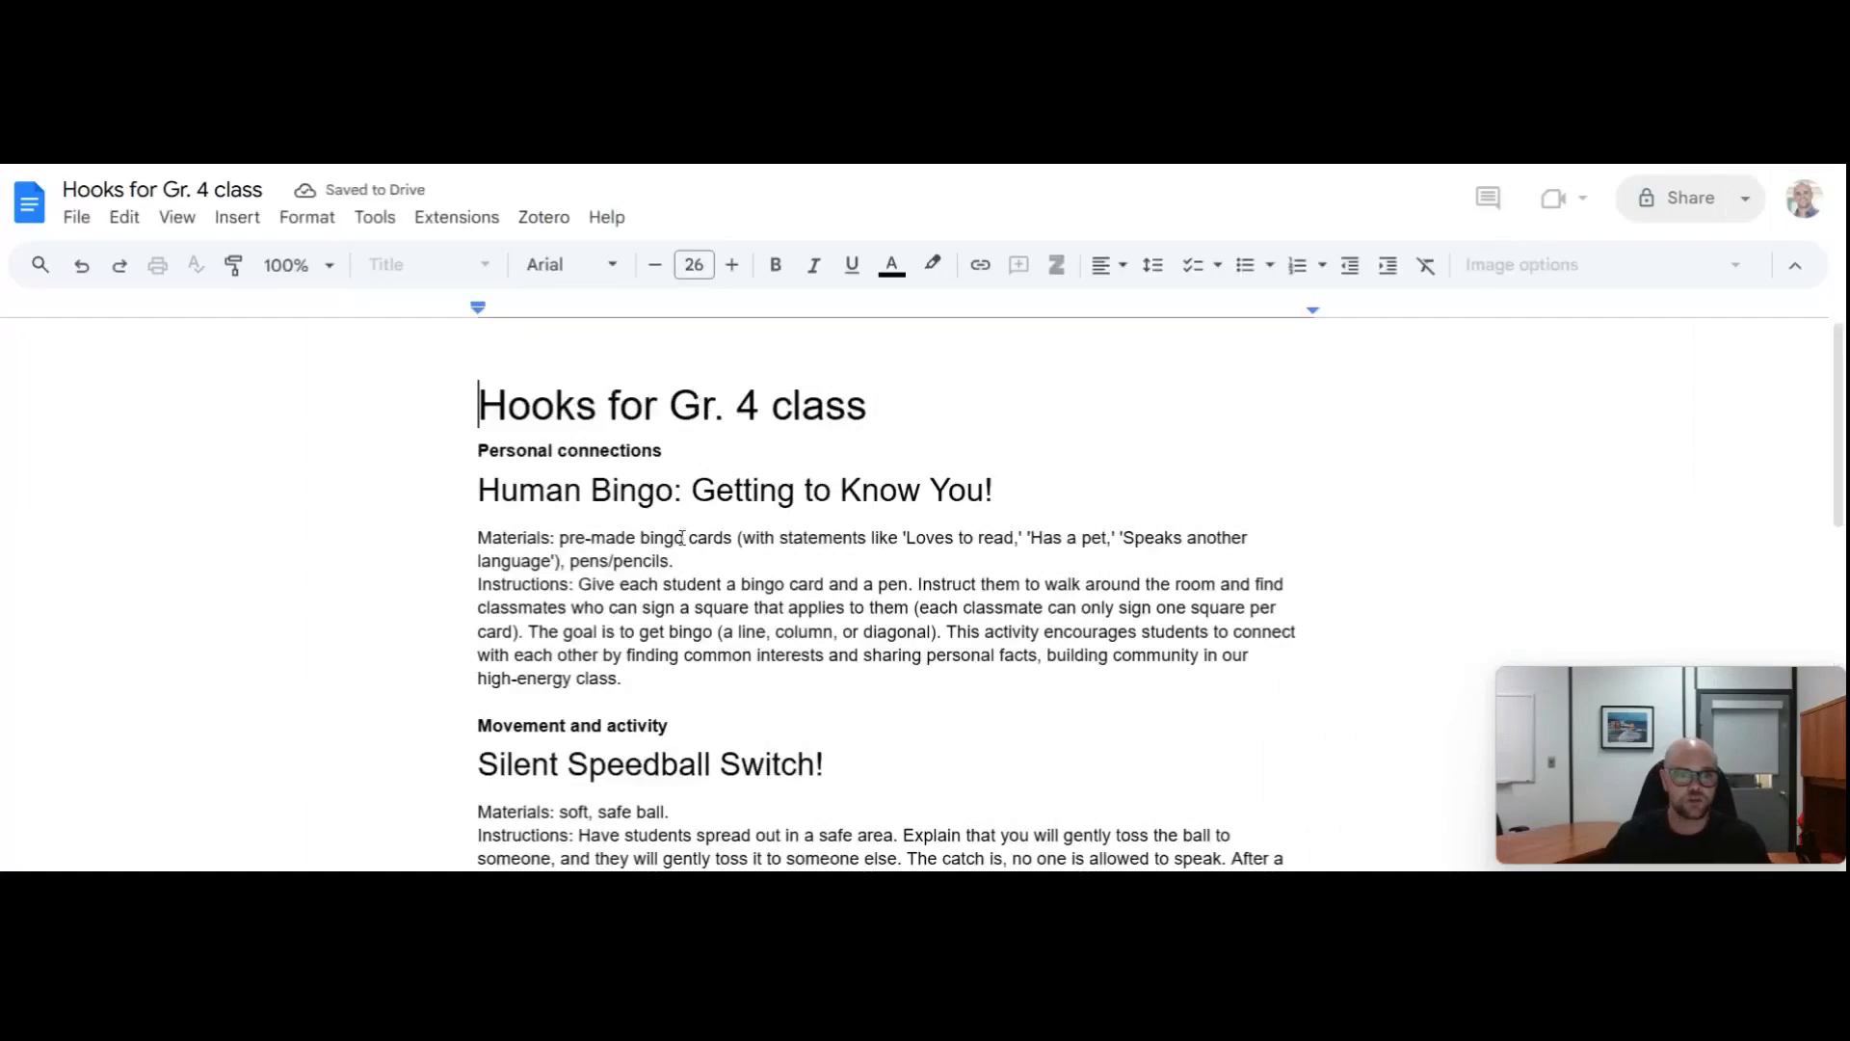
pyautogui.scroll(-7, 682, 537)
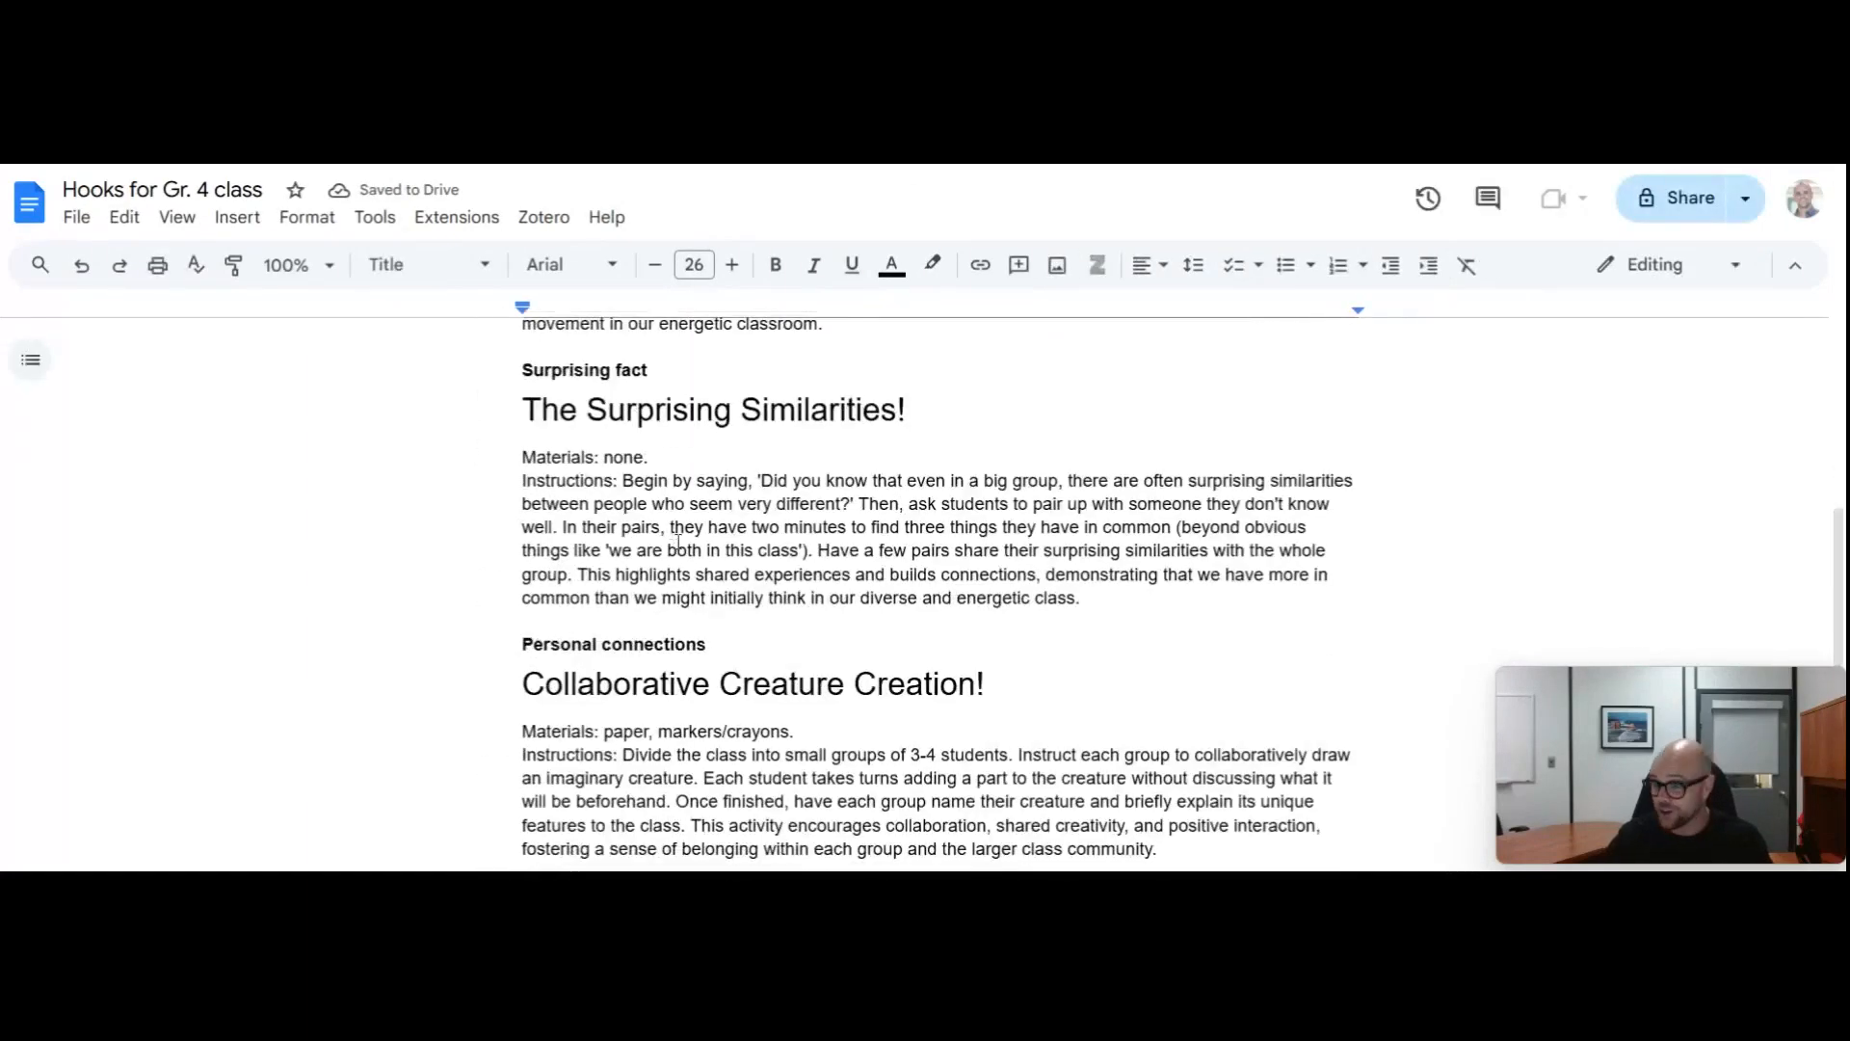
pyautogui.scroll(-1, 679, 543)
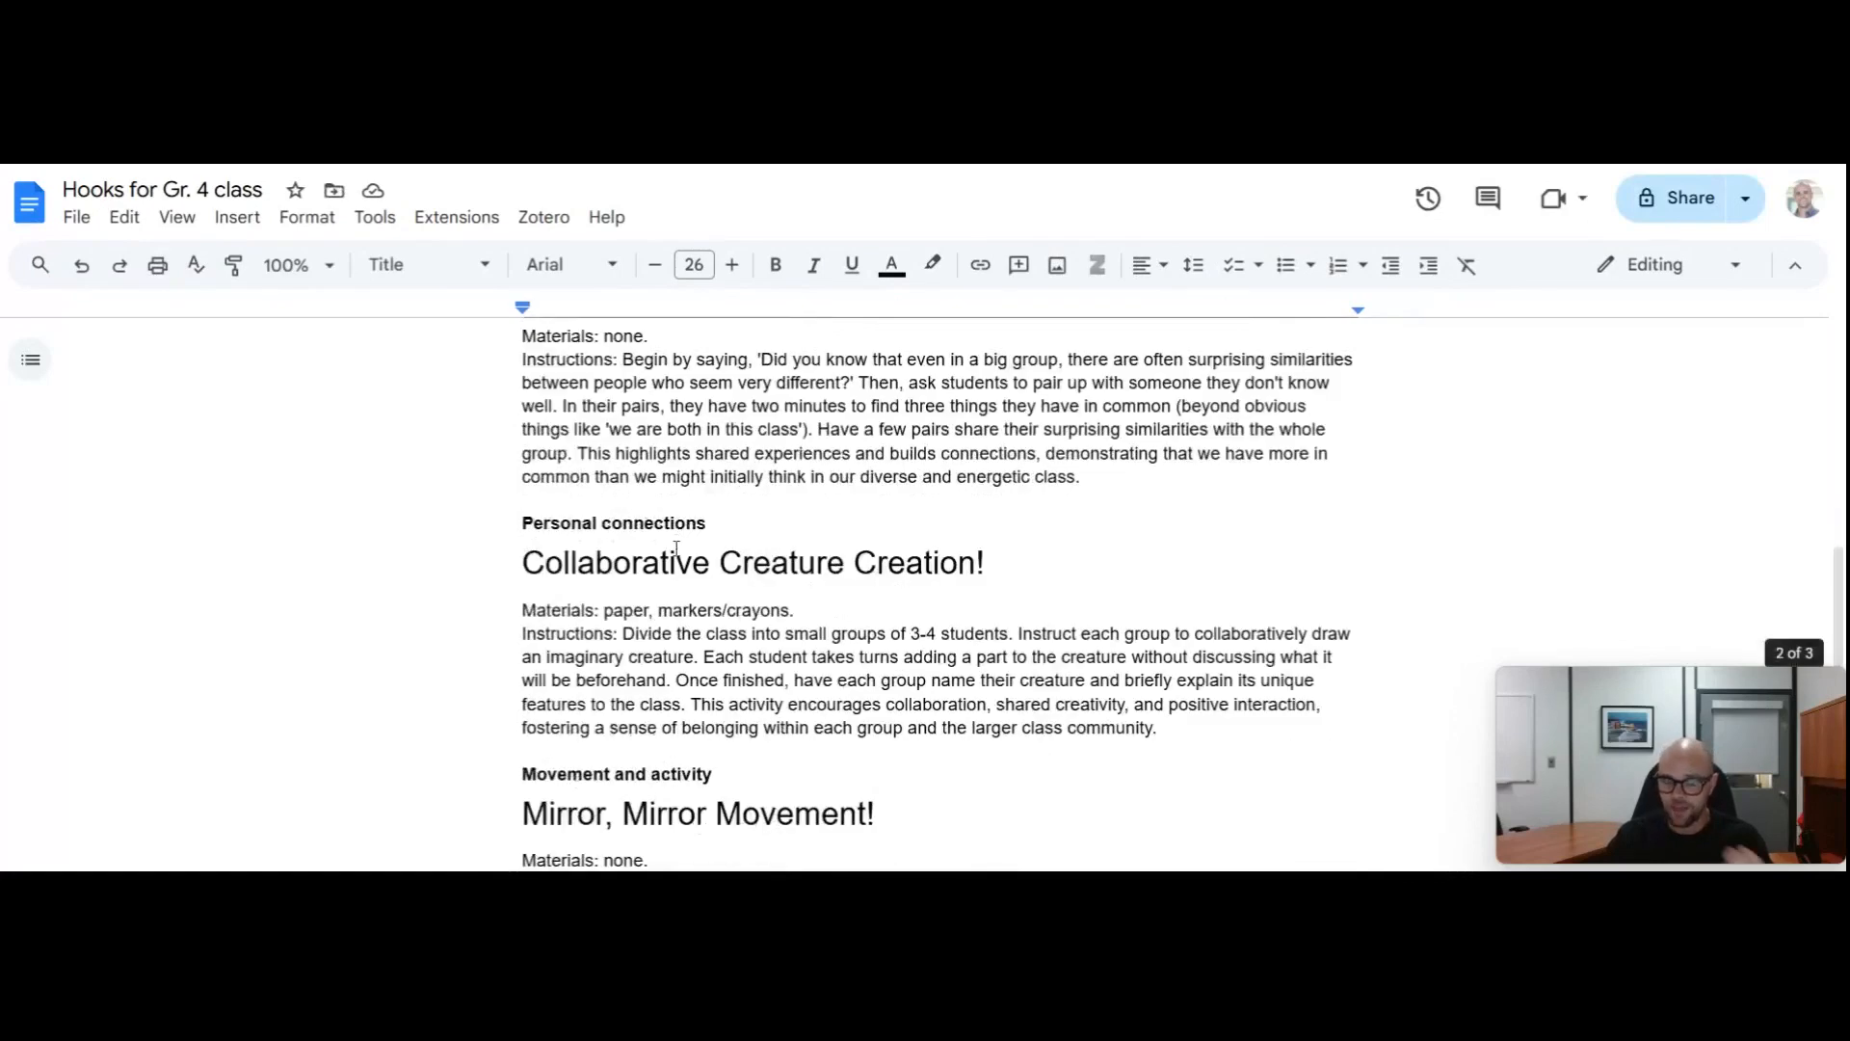
pyautogui.scroll(-2, 645, 632)
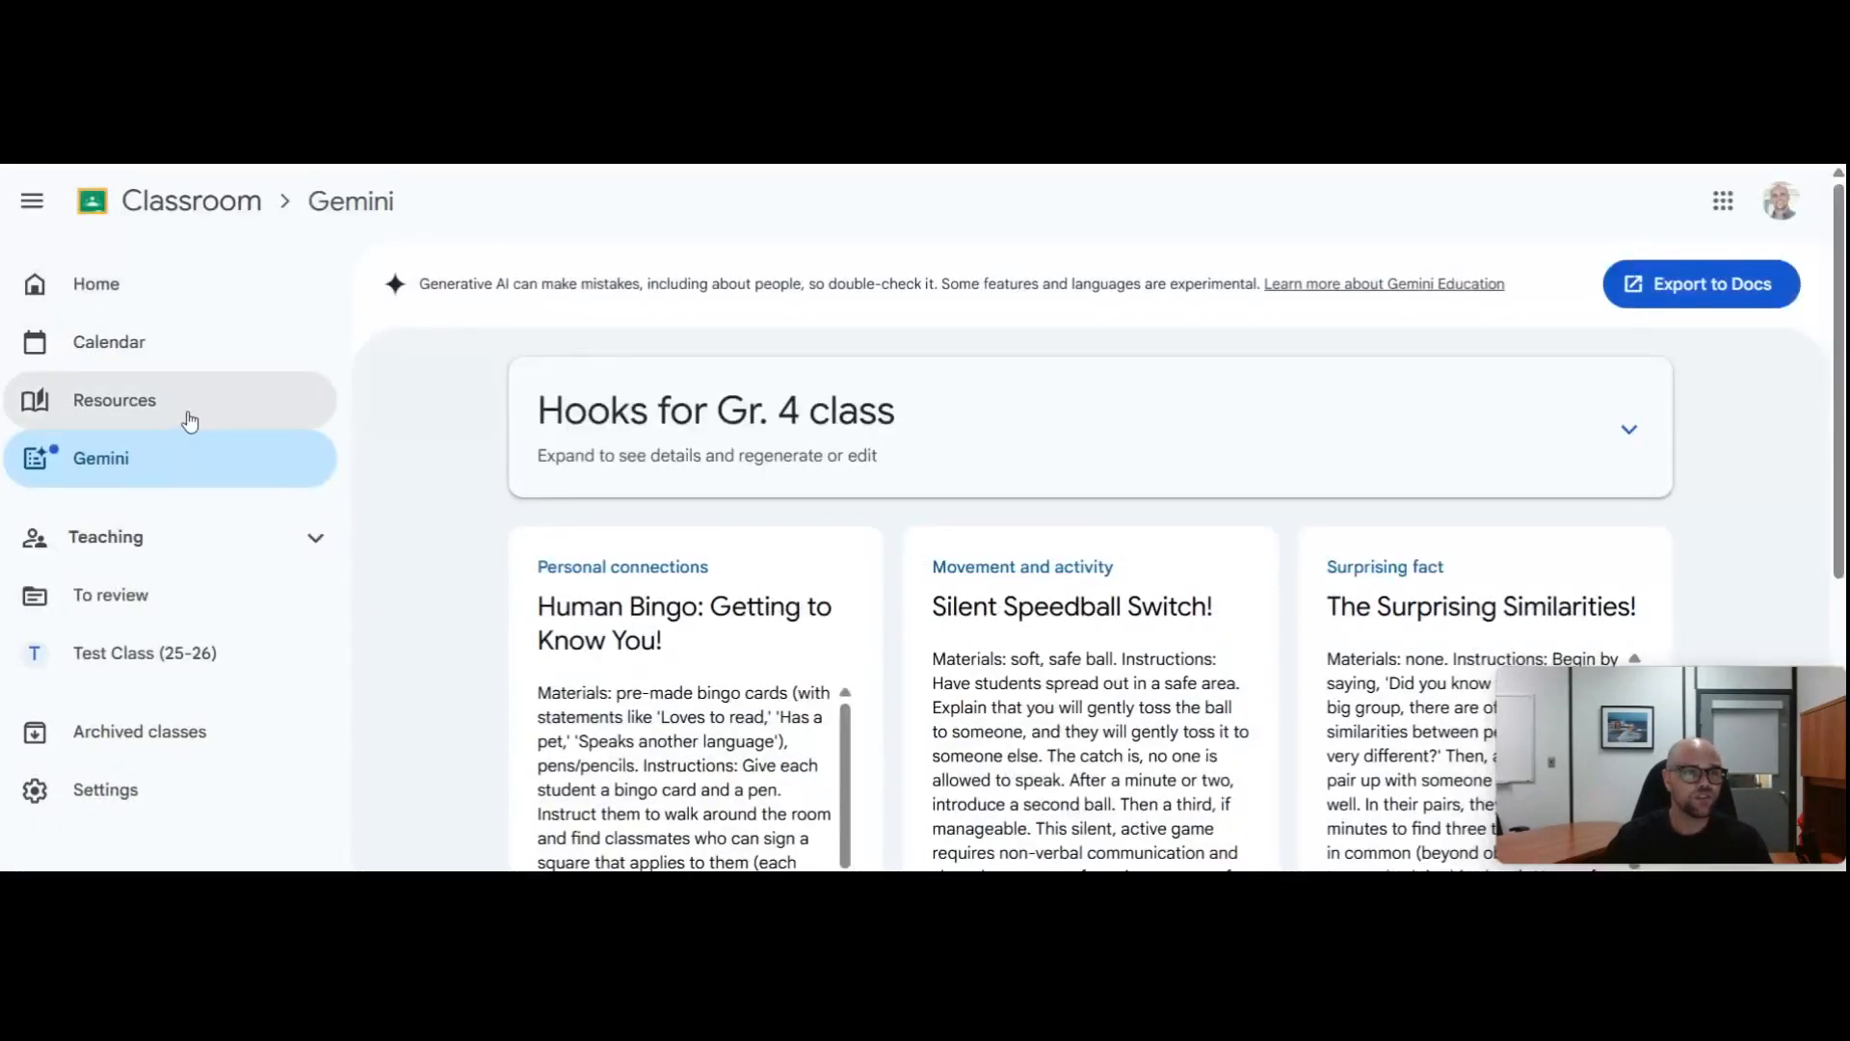
# Return from the hooks to the Gemini tool overview, discarding the changes, and look through the other tools.
pyautogui.click(89, 473)
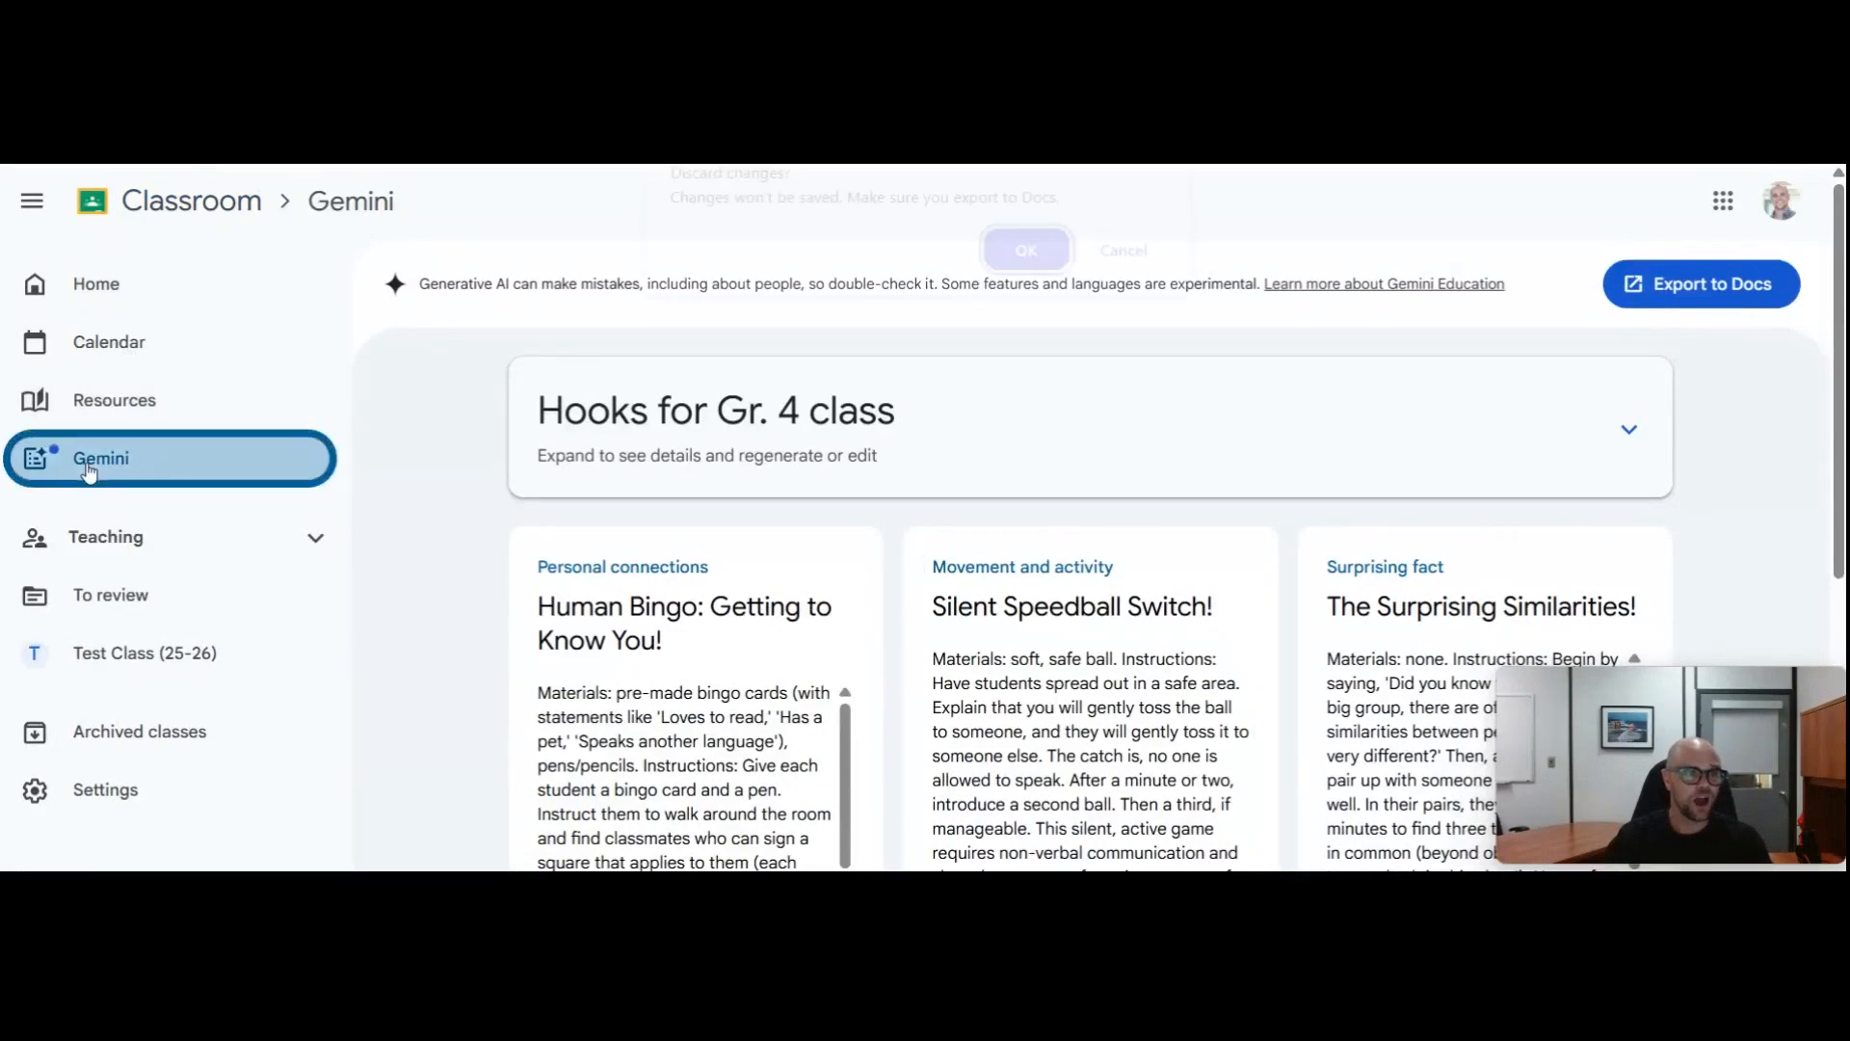
pyautogui.click(1025, 257)
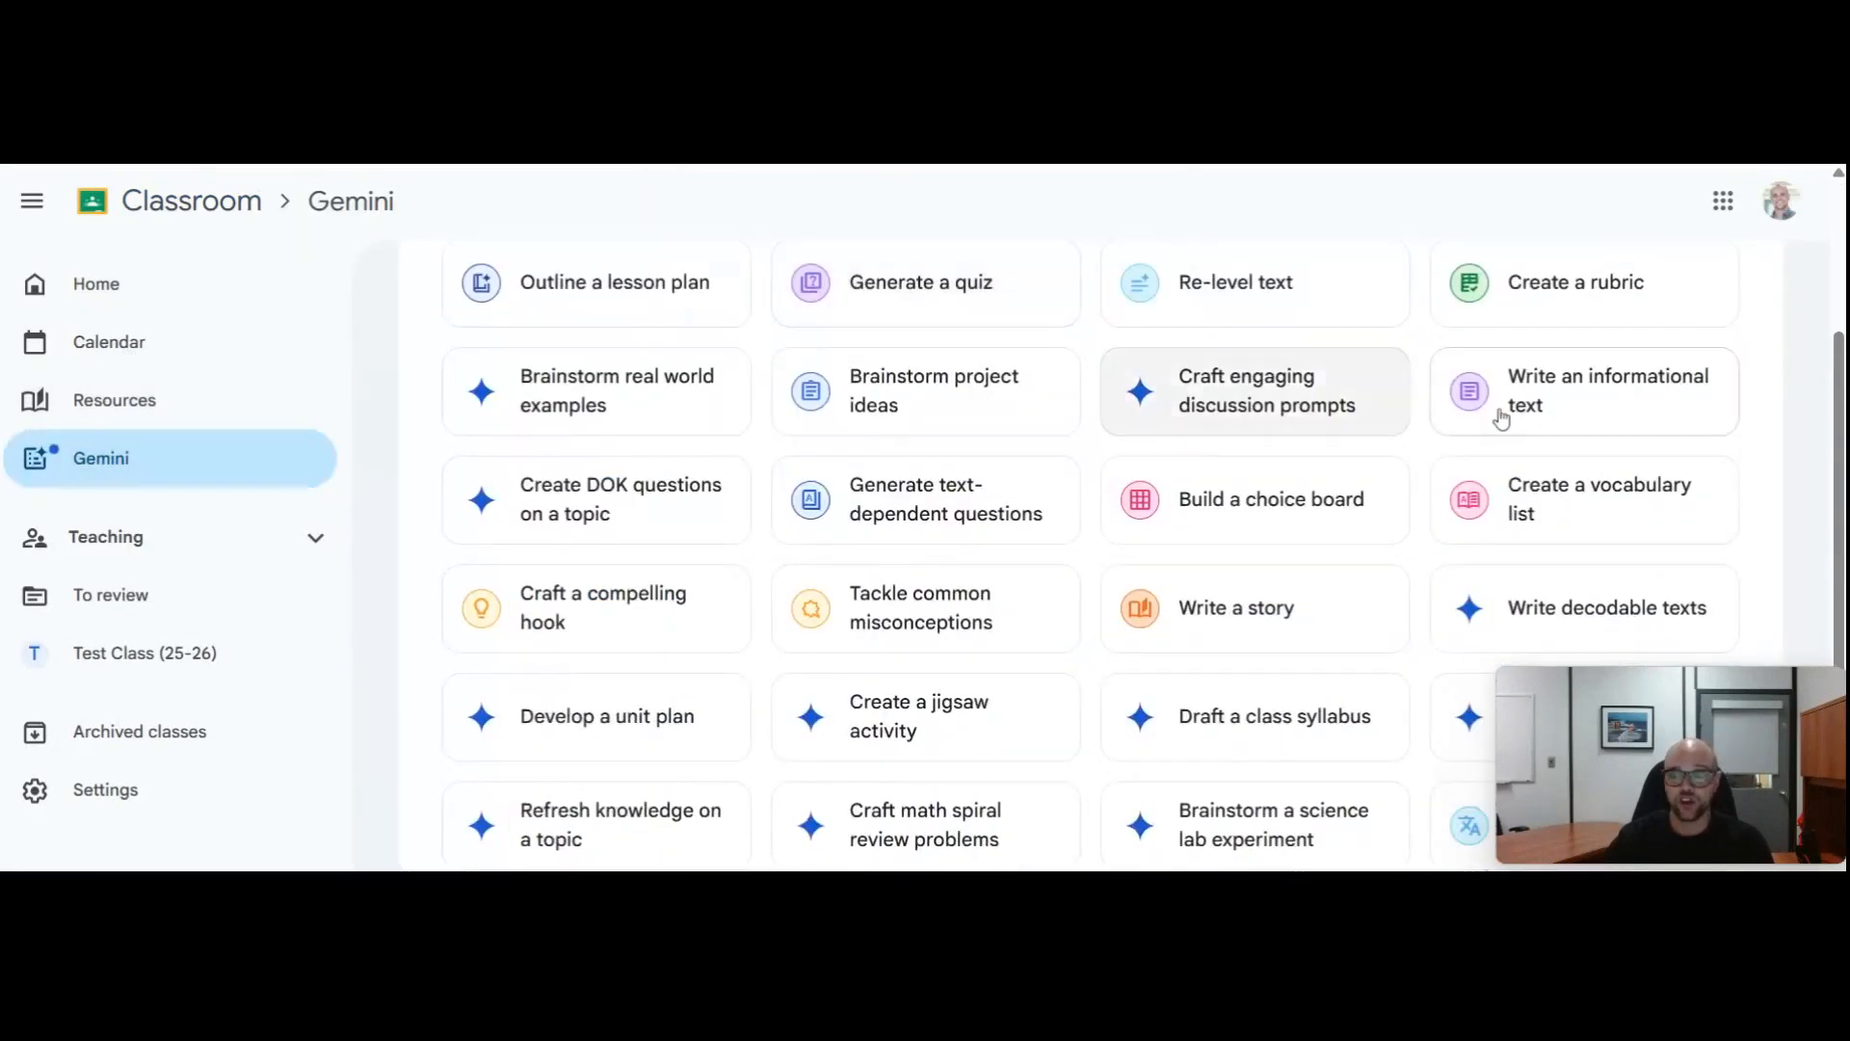
pyautogui.scroll(-3, 1419, 488)
pyautogui.scroll(-2, 1418, 488)
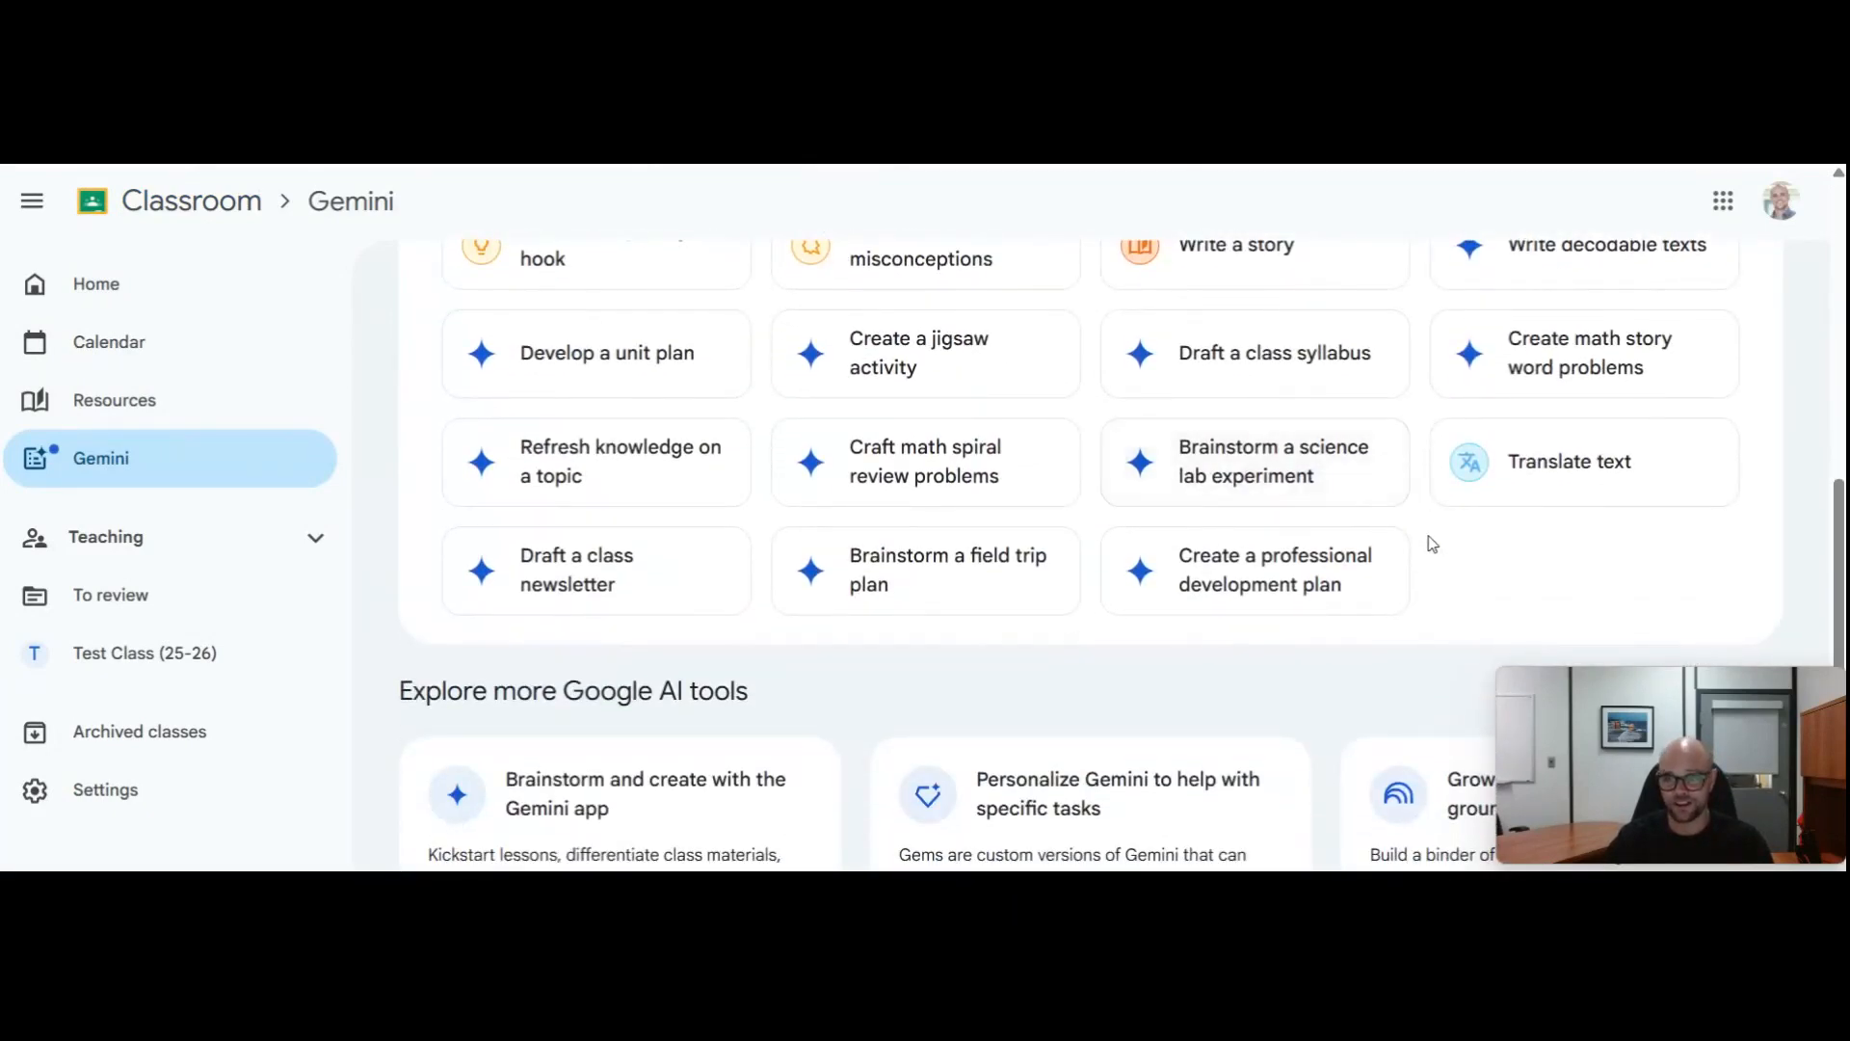
pyautogui.scroll(1, 1461, 562)
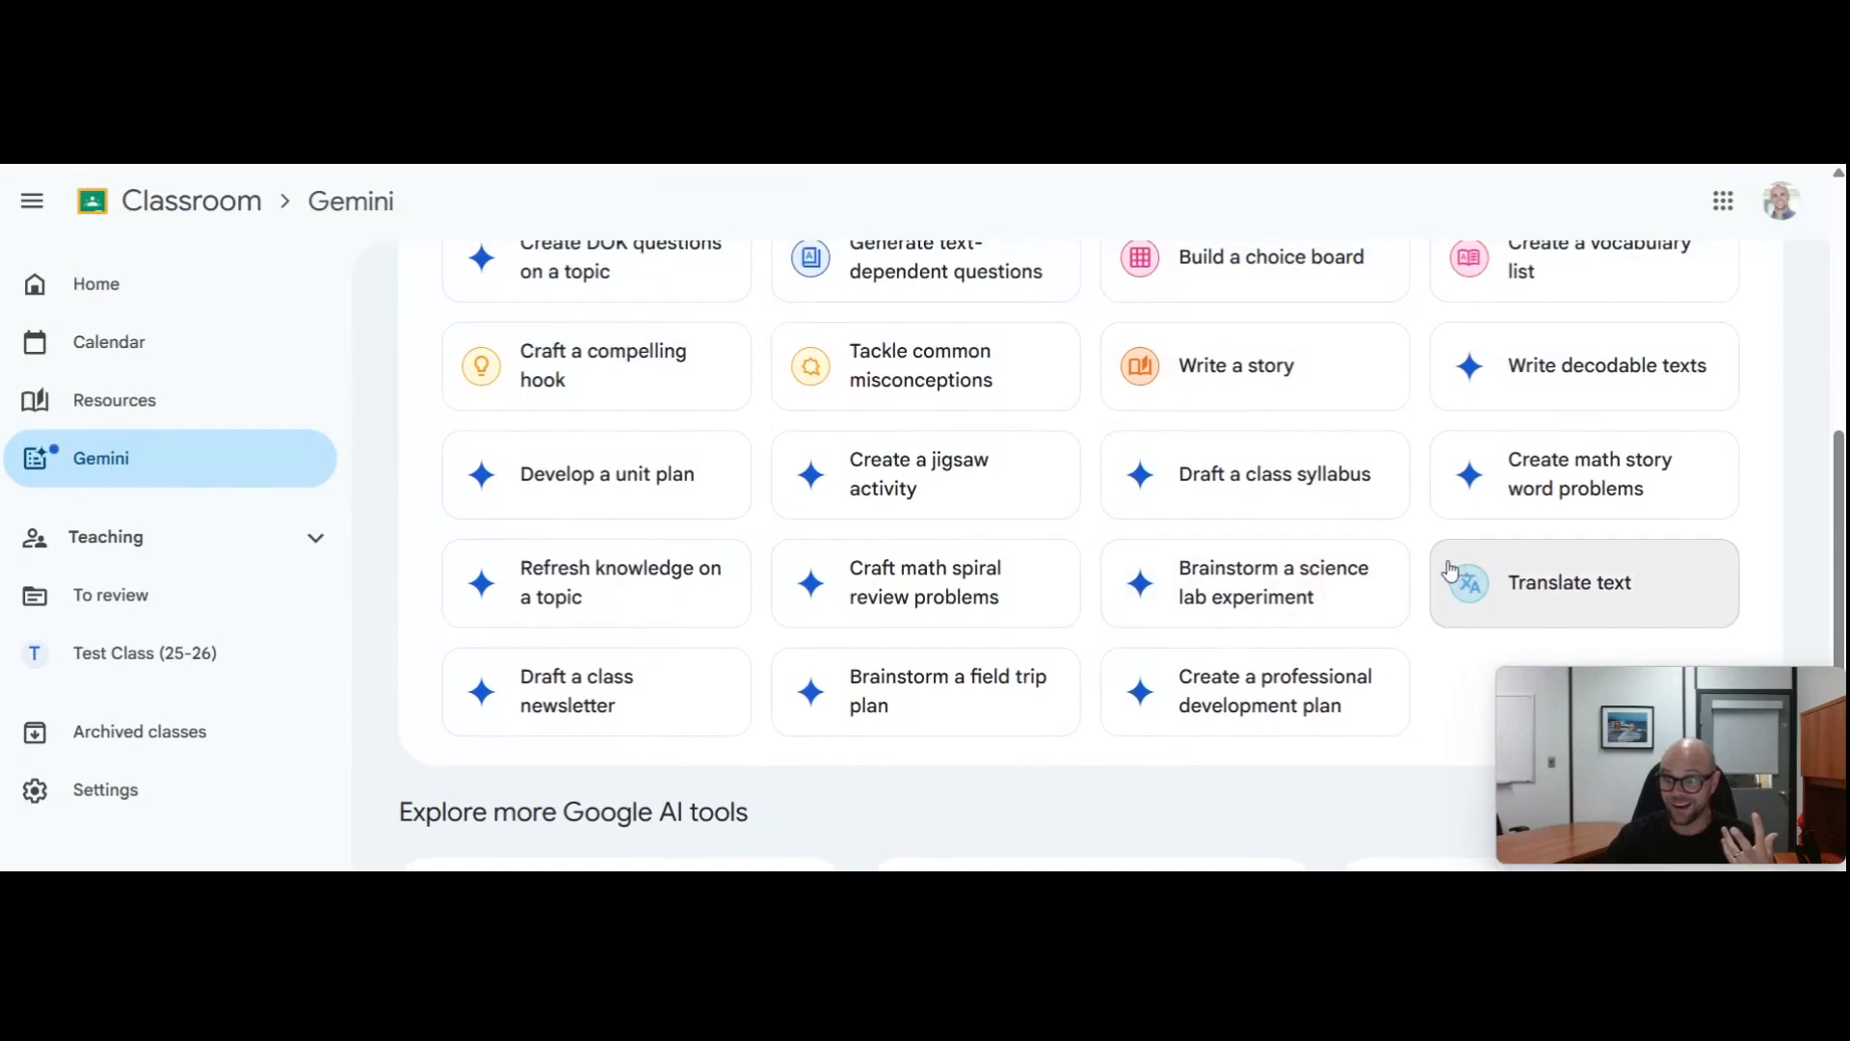
pyautogui.scroll(2, 1450, 570)
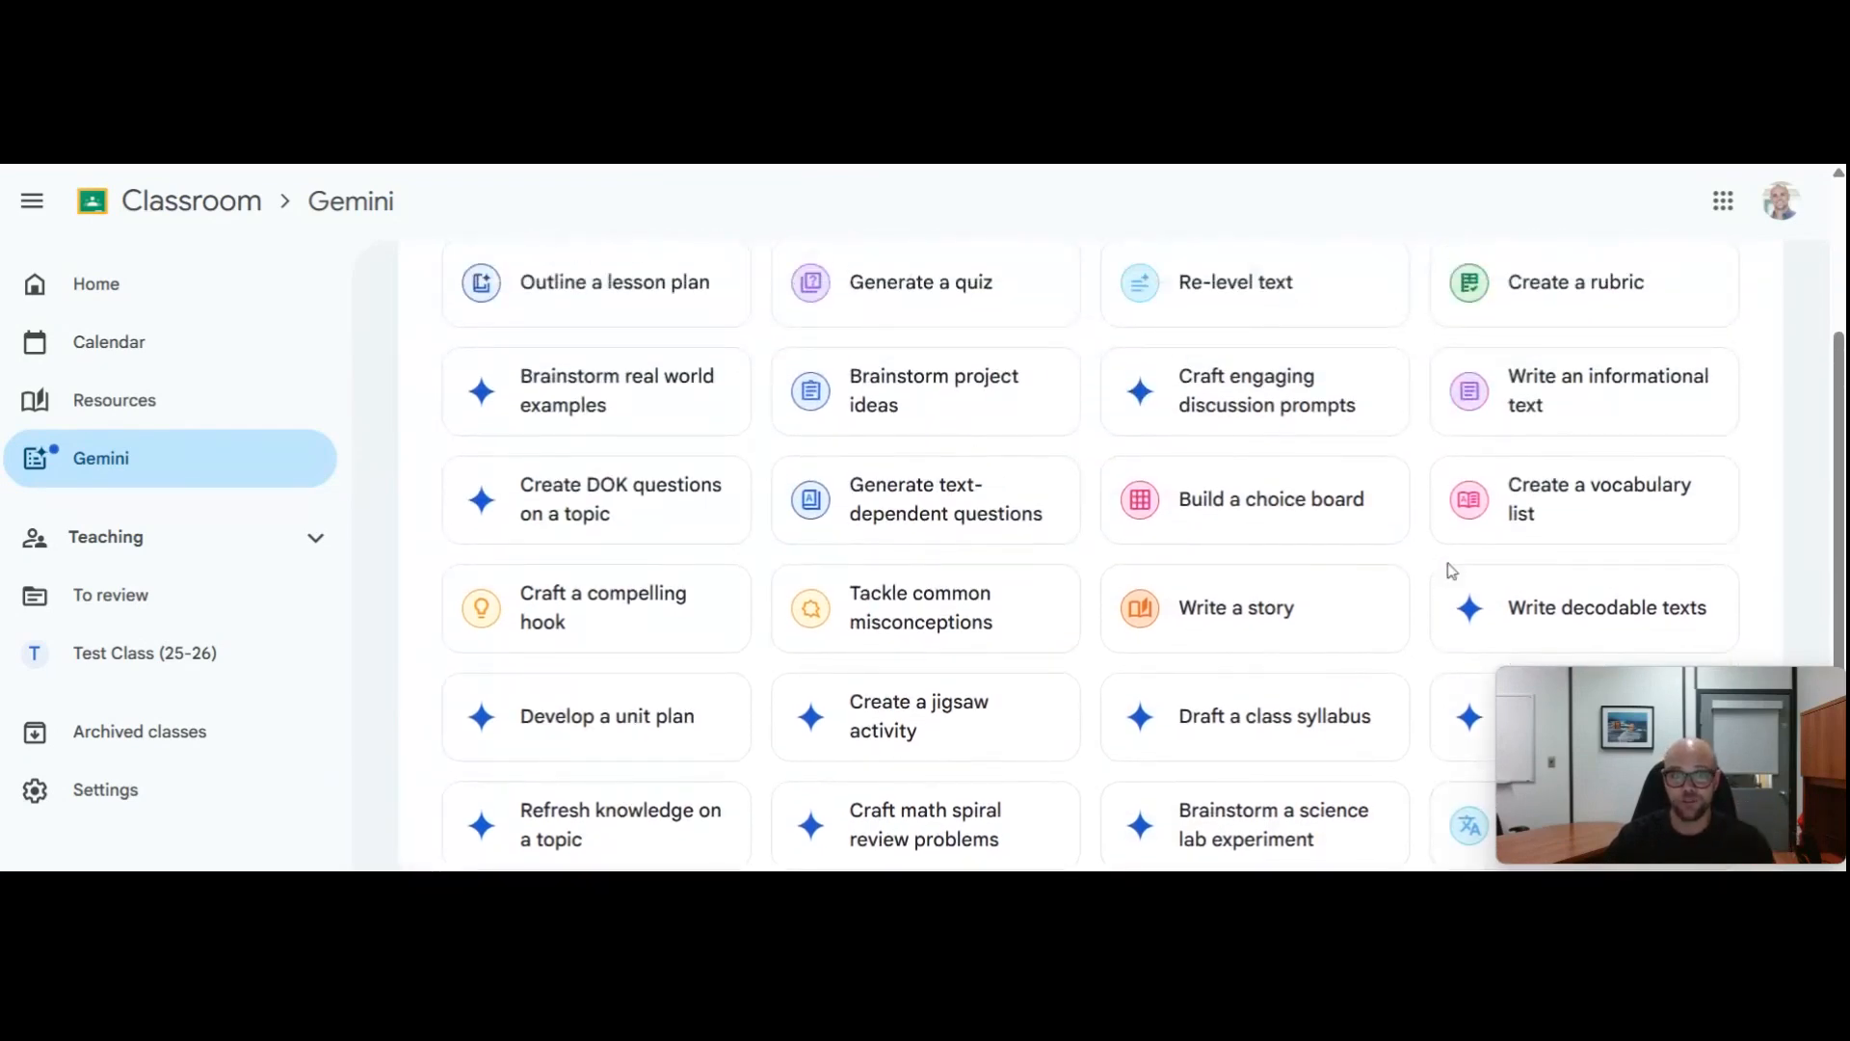